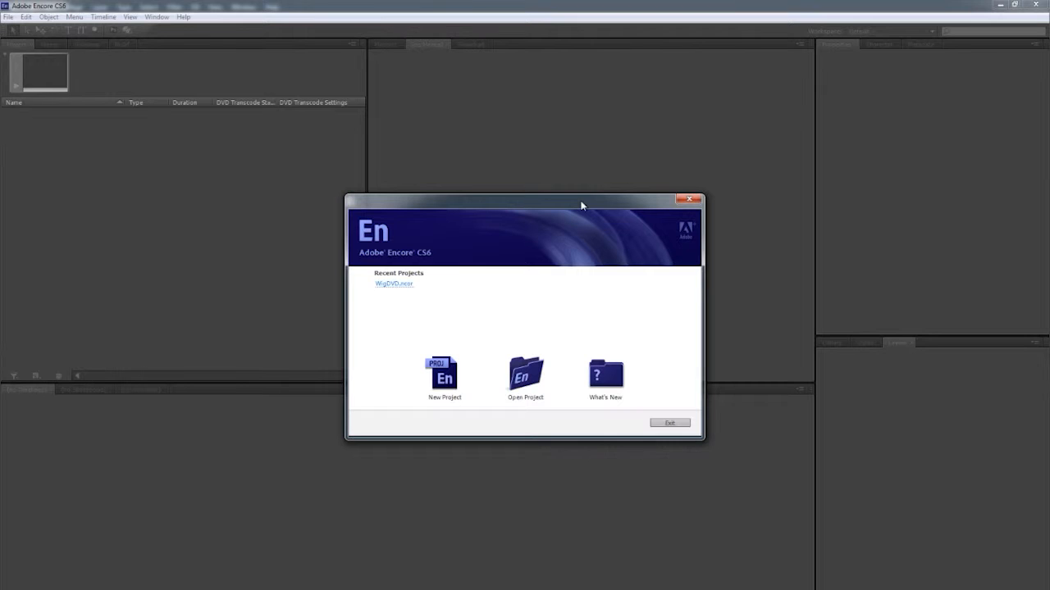
- Switch to Creative Cloud and look through the installed CS6 apps and the additional apps offered below them
key("alt+Tab")
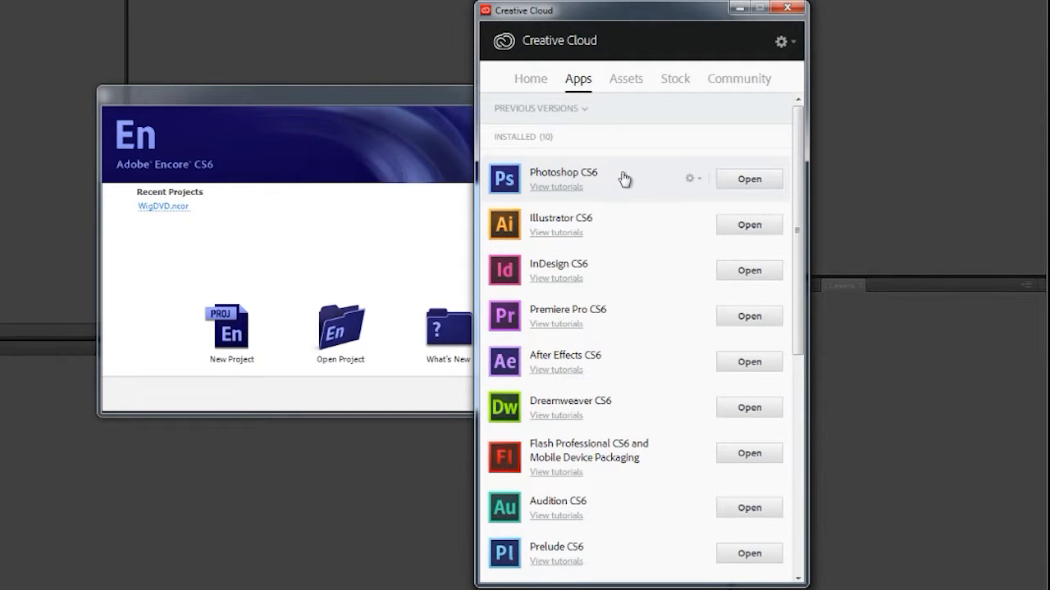
scroll(651, 192, "down", 3)
scroll(653, 192, "down", 2)
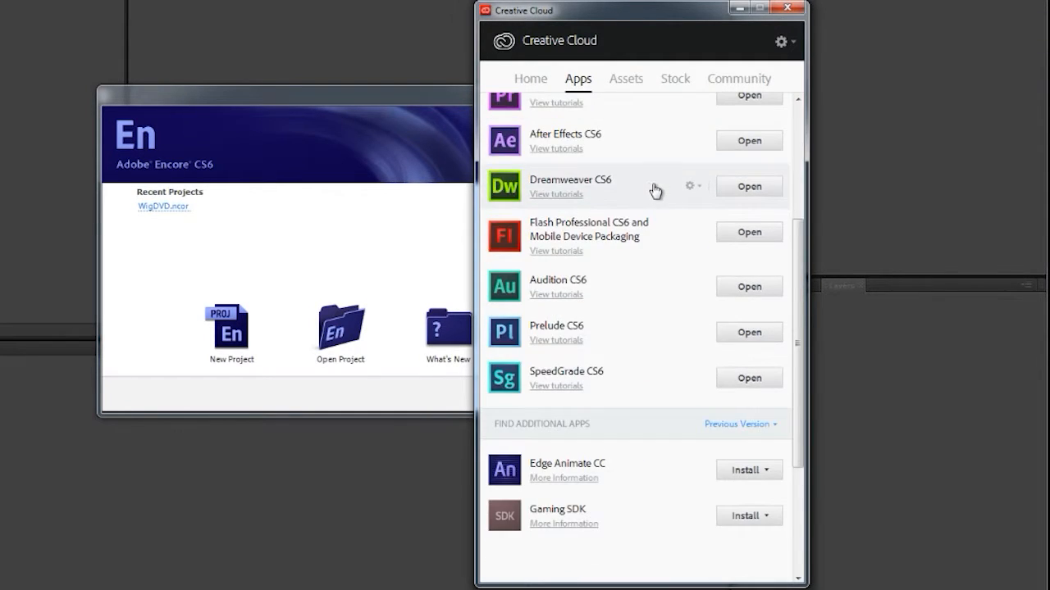
scroll(654, 190, "up", 5)
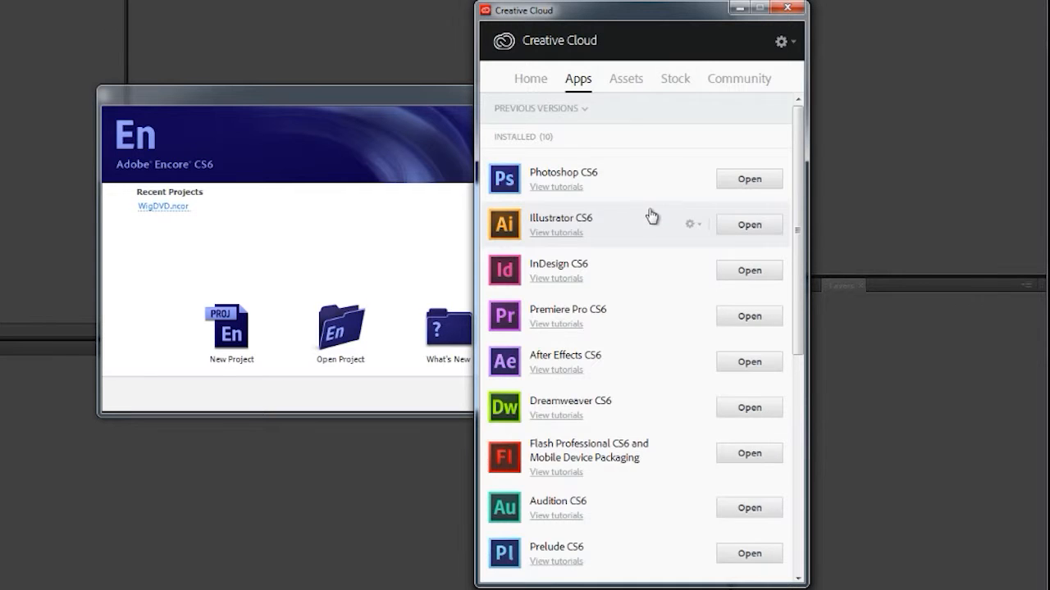
scroll(607, 180, "down", 3)
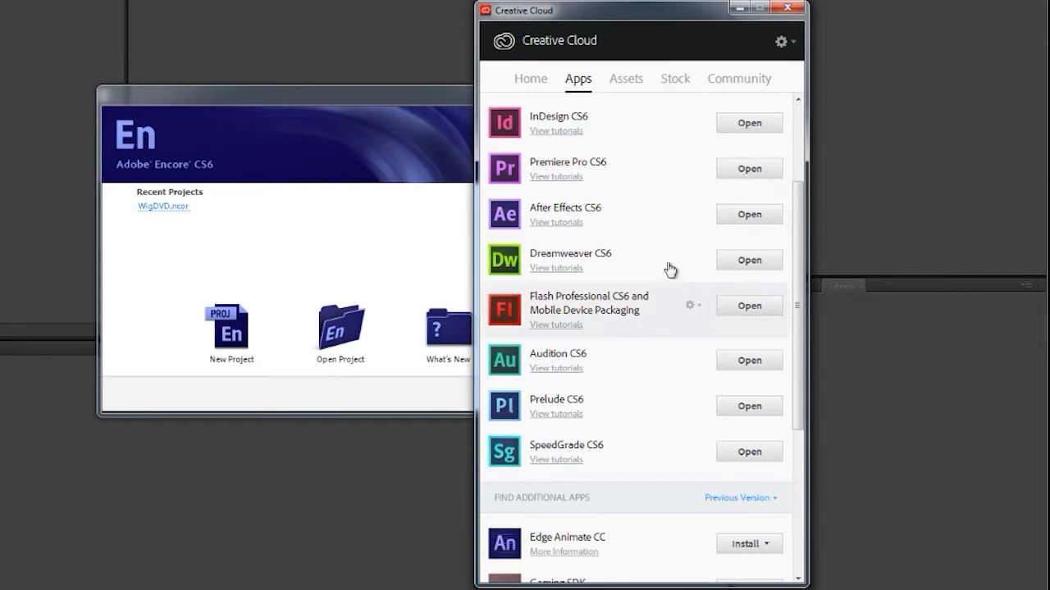
scroll(648, 271, "down", 6)
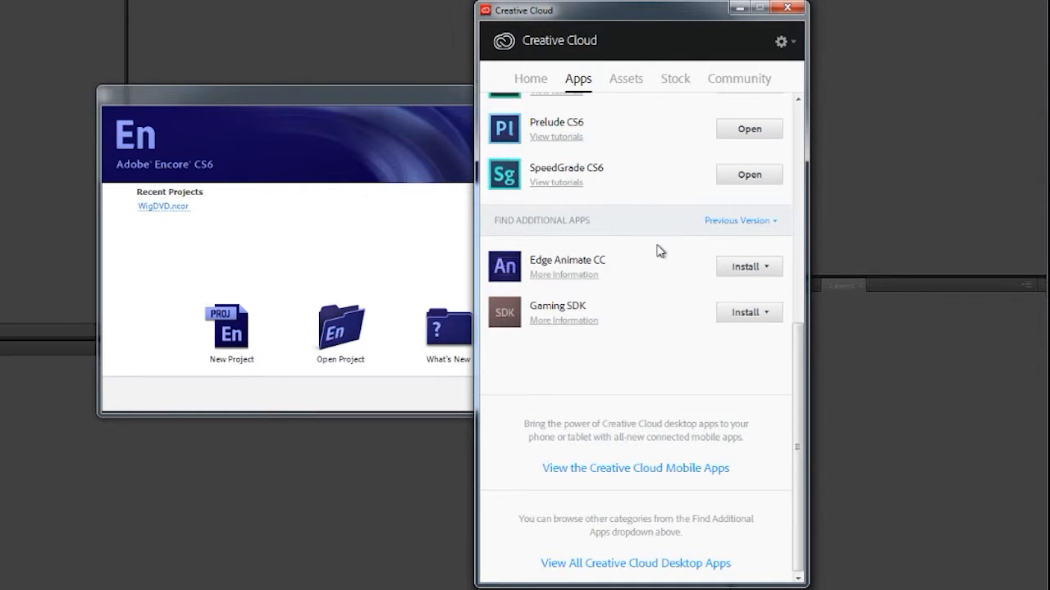
- Filter the additional apps by All Apps and look through the whole list for Encore
left_click(720, 228)
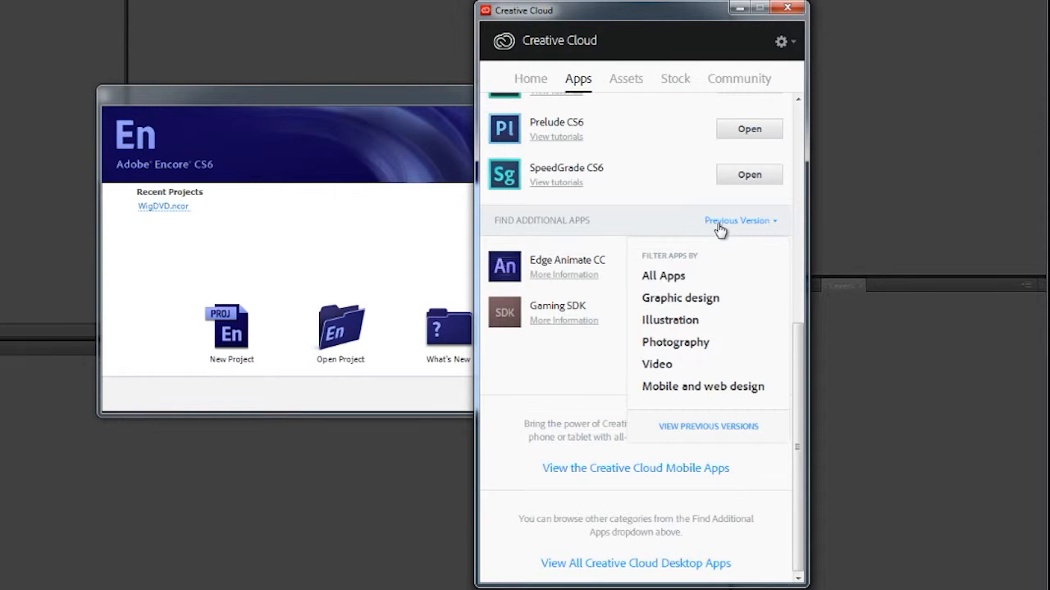
left_click(674, 279)
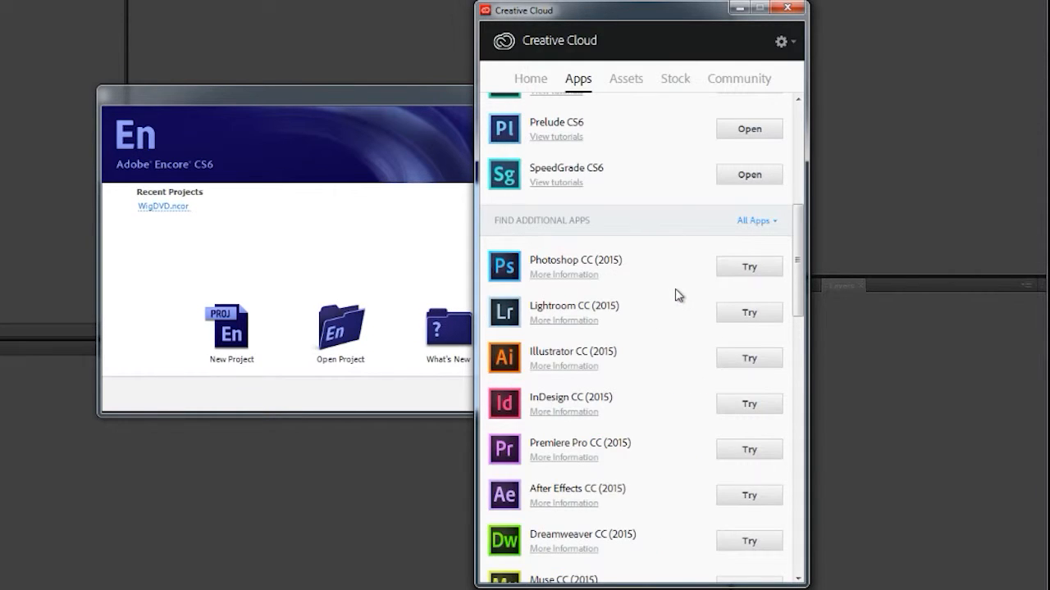
scroll(681, 291, "down", 10)
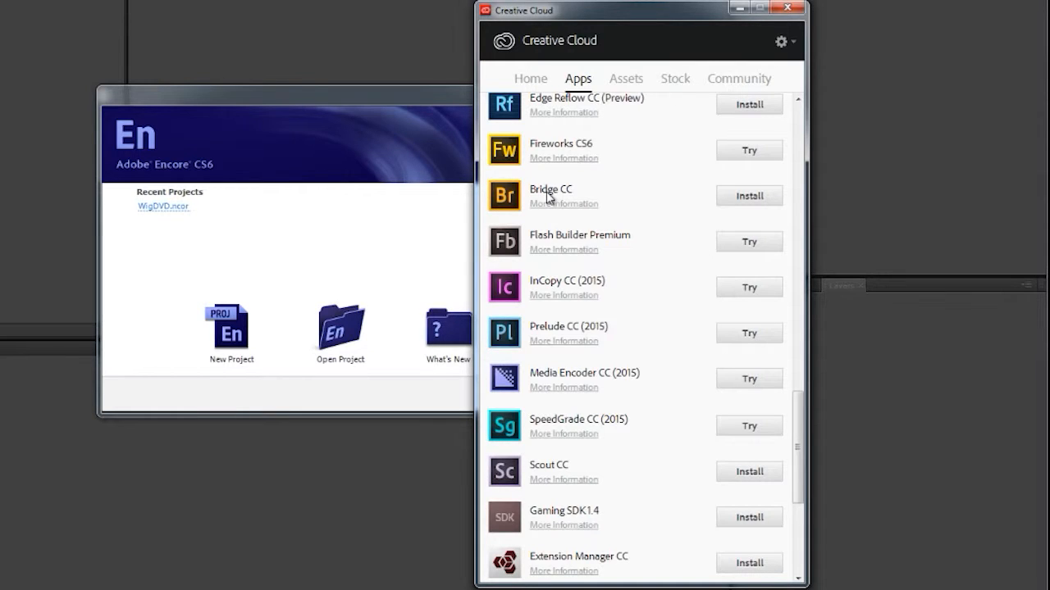
scroll(747, 267, "down", 5)
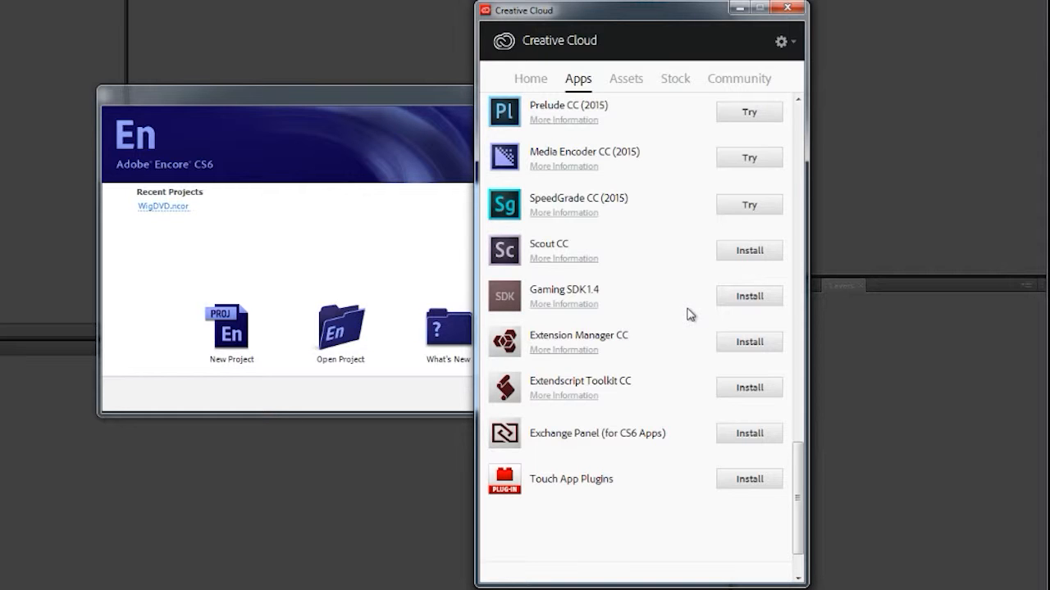
scroll(689, 314, "up", 10)
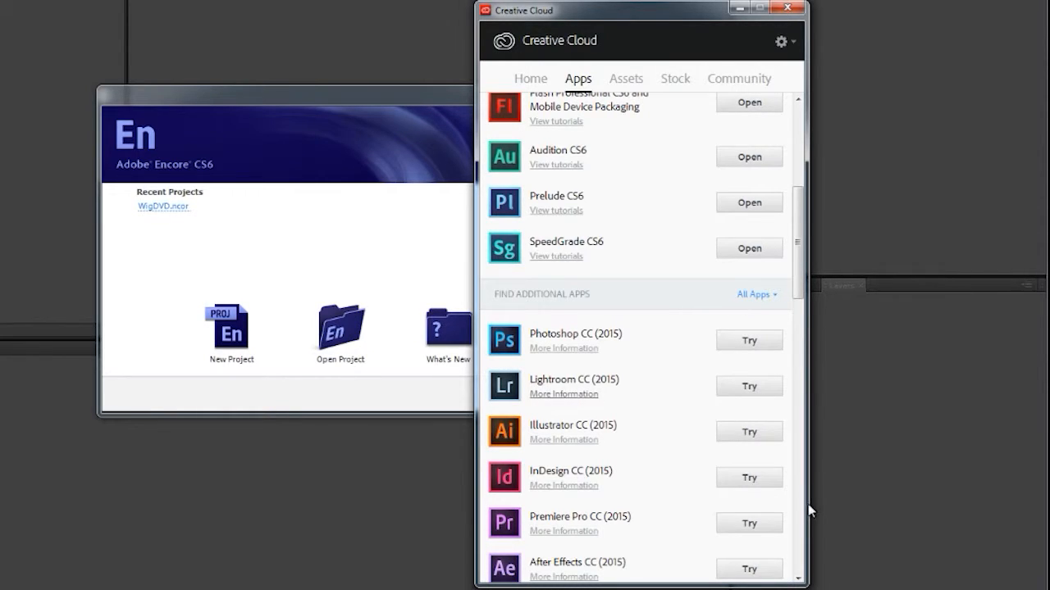
- Filter the additional apps to previous versions and check which versions of Edge Animate CC are available
left_click(761, 300)
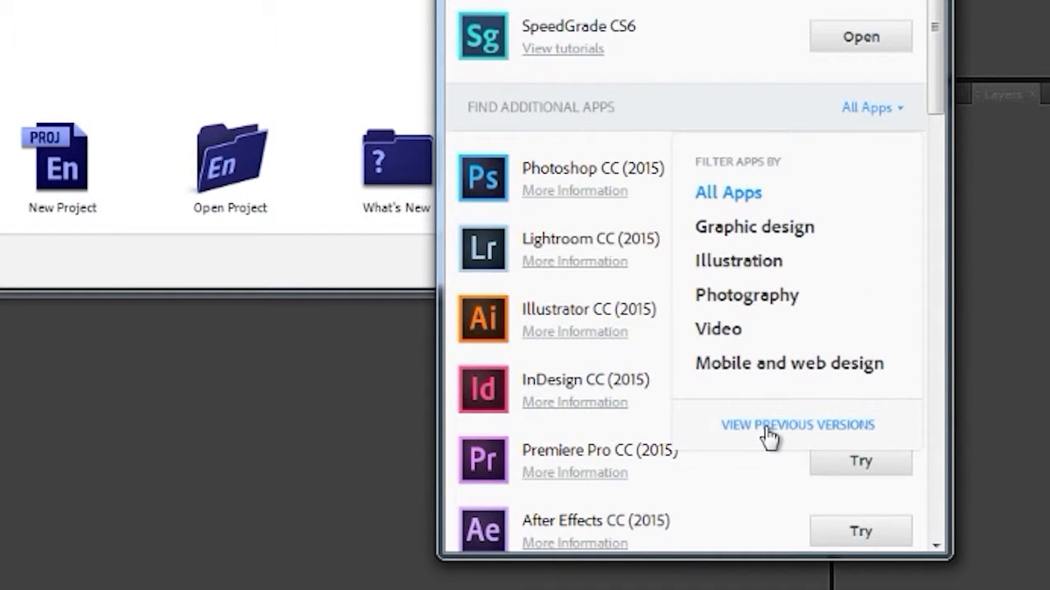
left_click(768, 426)
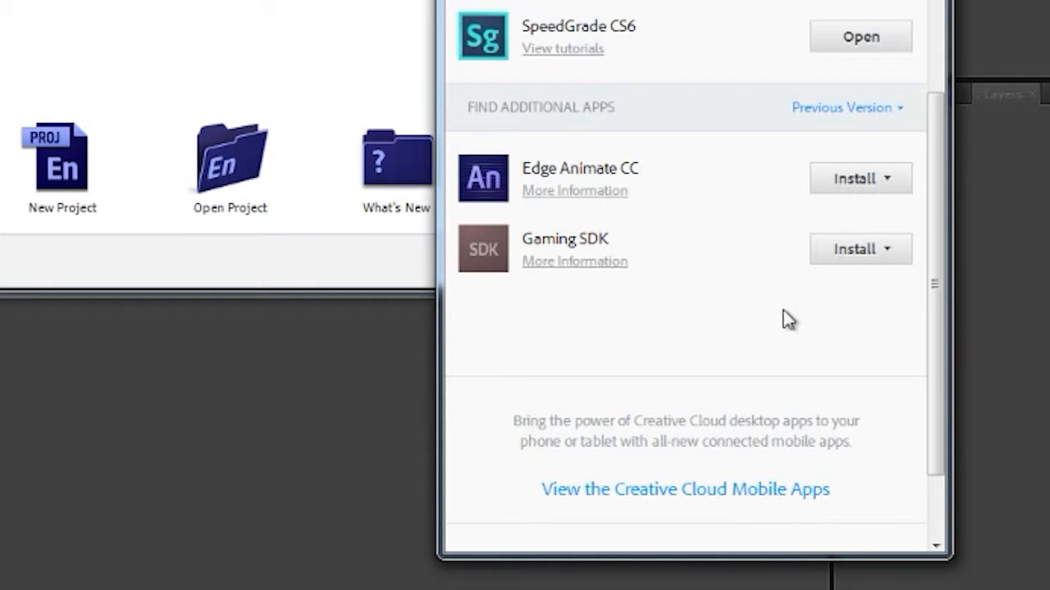
left_click(899, 181)
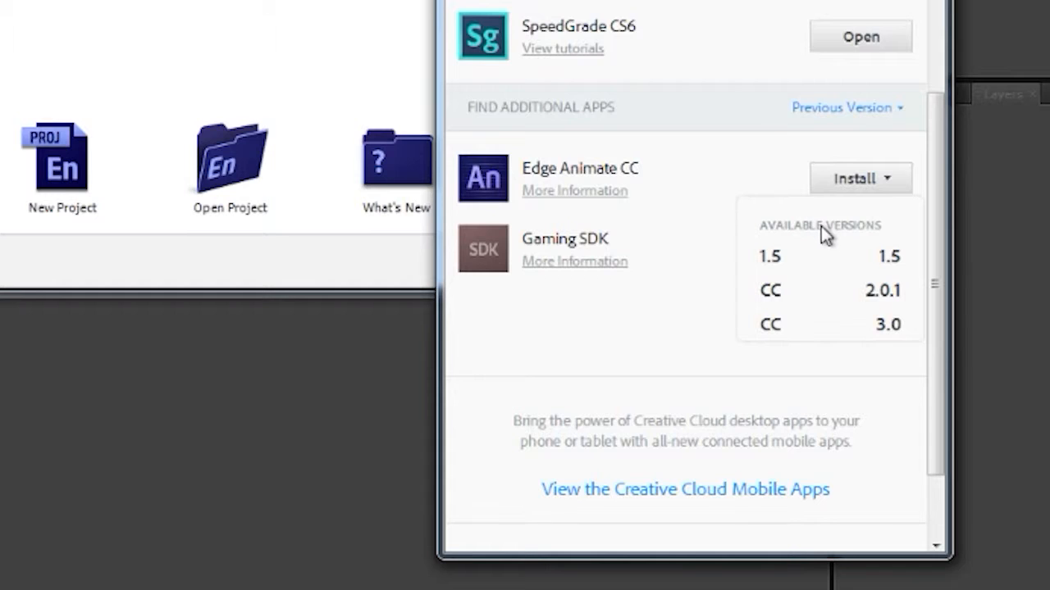
left_click(690, 336)
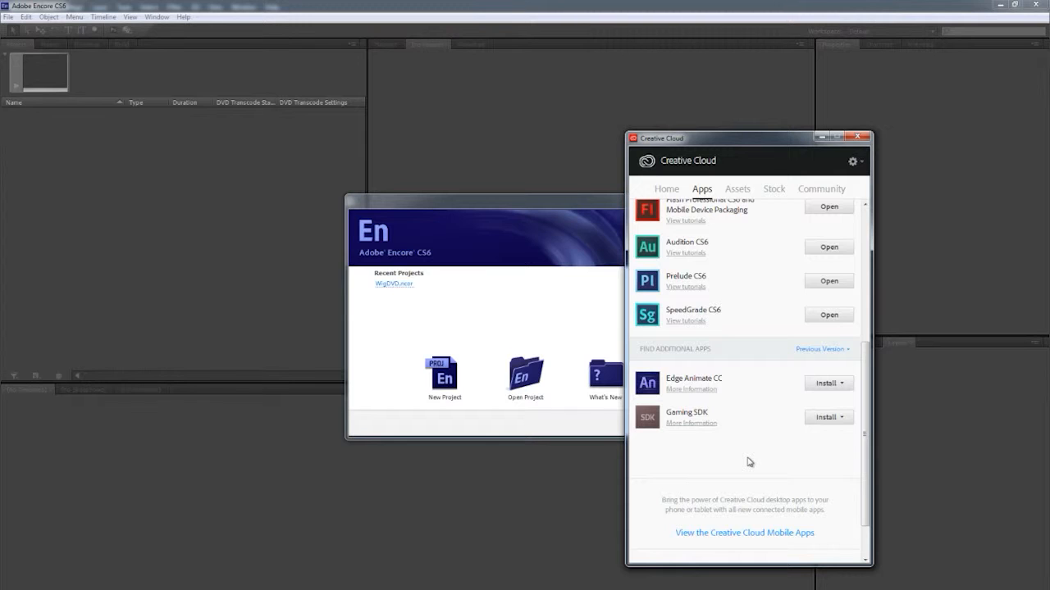
- Return to Adobe Encore CS6 and create a new DVD project named EncoreTutorial with the NTSC television standard
left_click(544, 302)
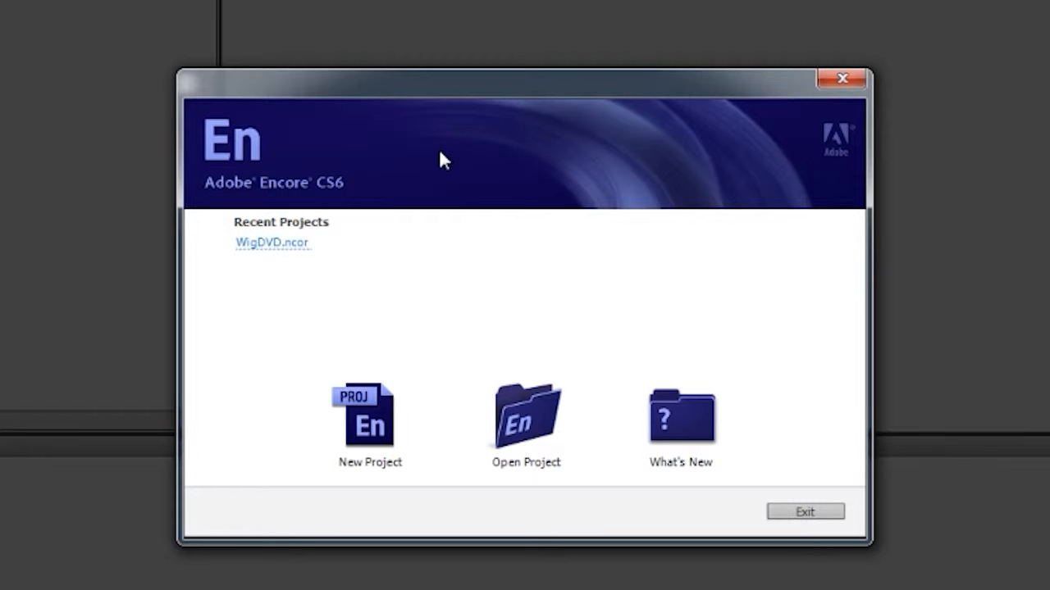
left_click(391, 427)
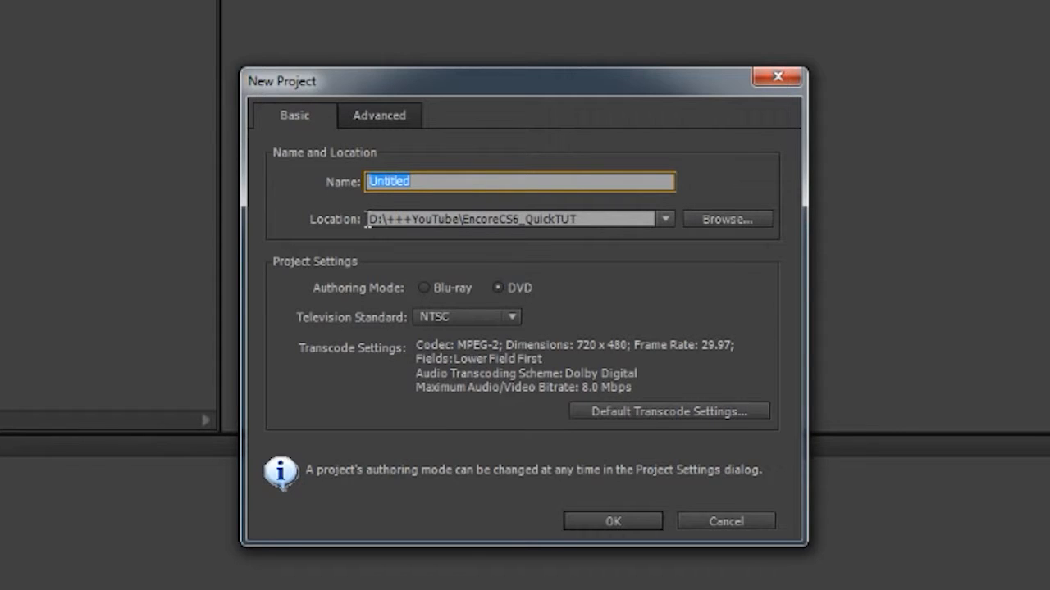
type("EncoreTu")
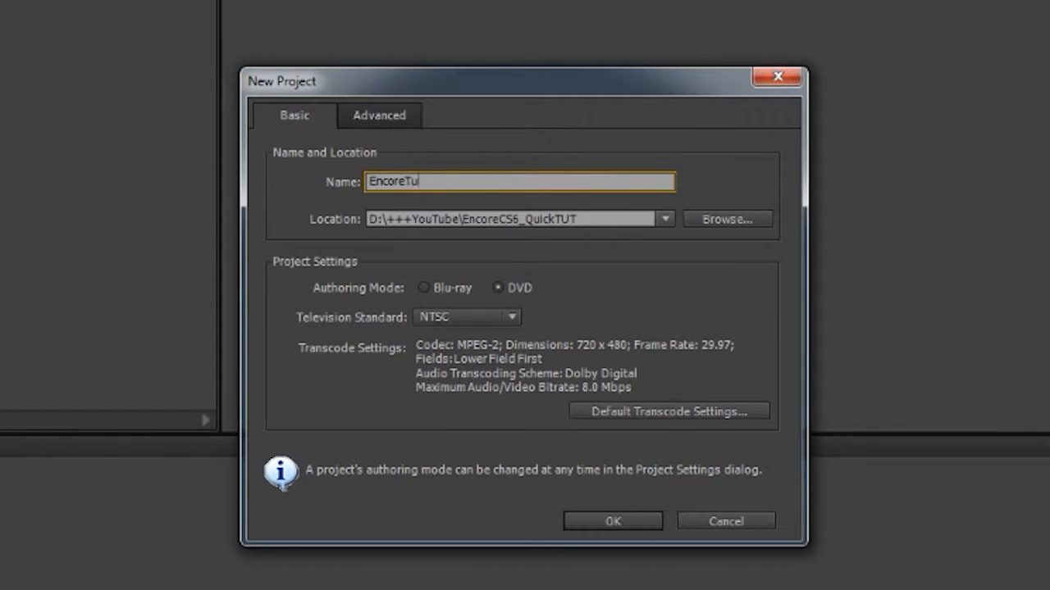
type("torial")
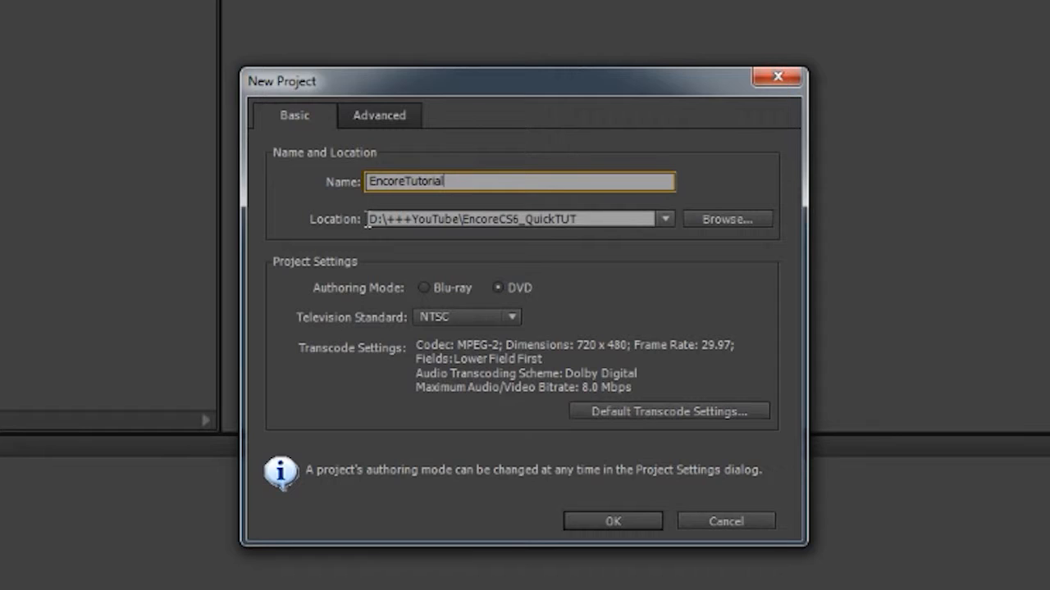
left_click(490, 320)
left_click(620, 318)
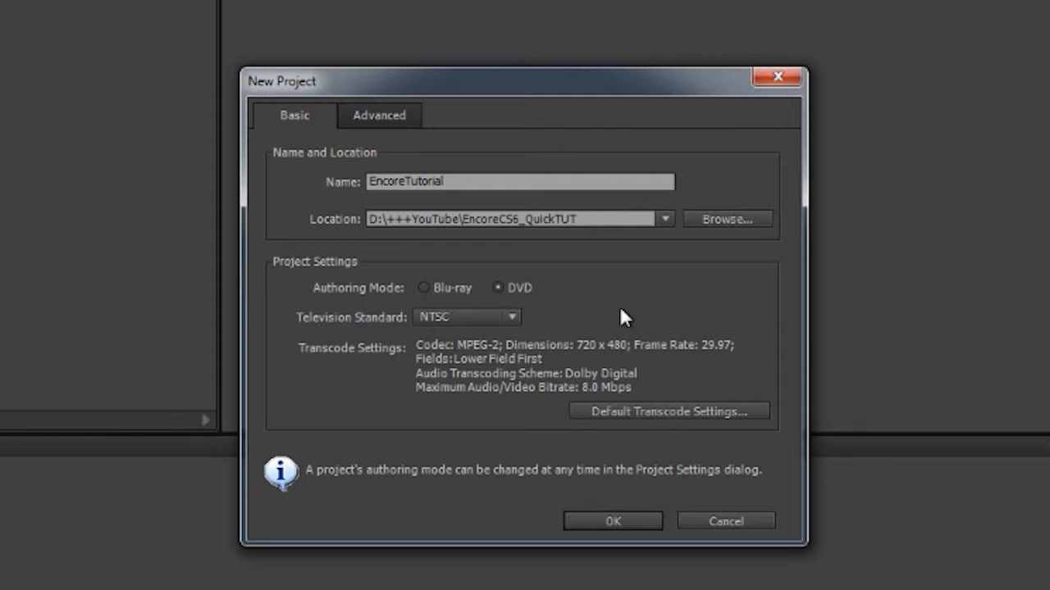
left_click(384, 116)
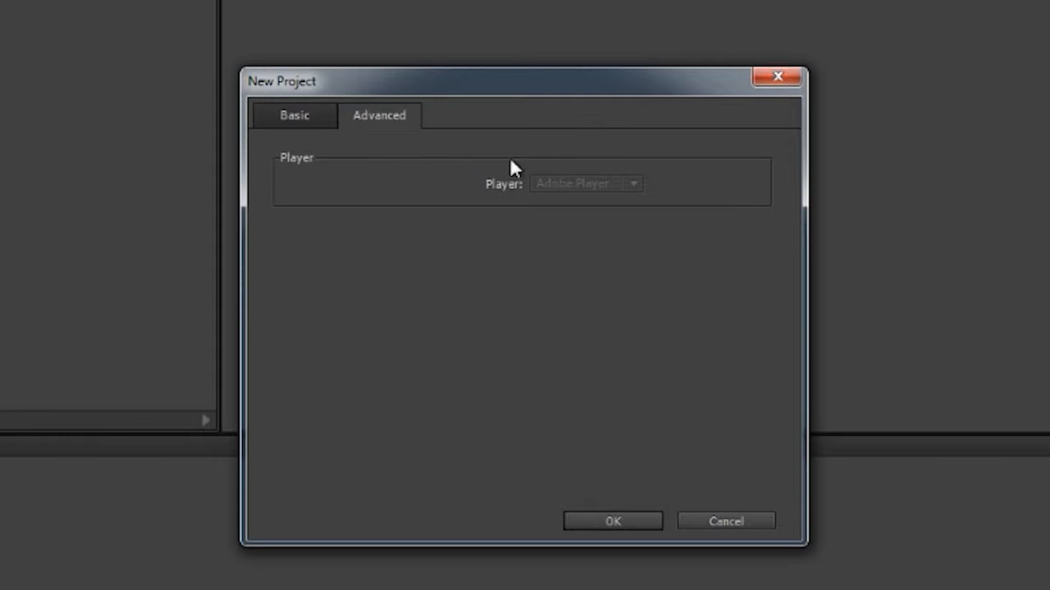
left_click(299, 114)
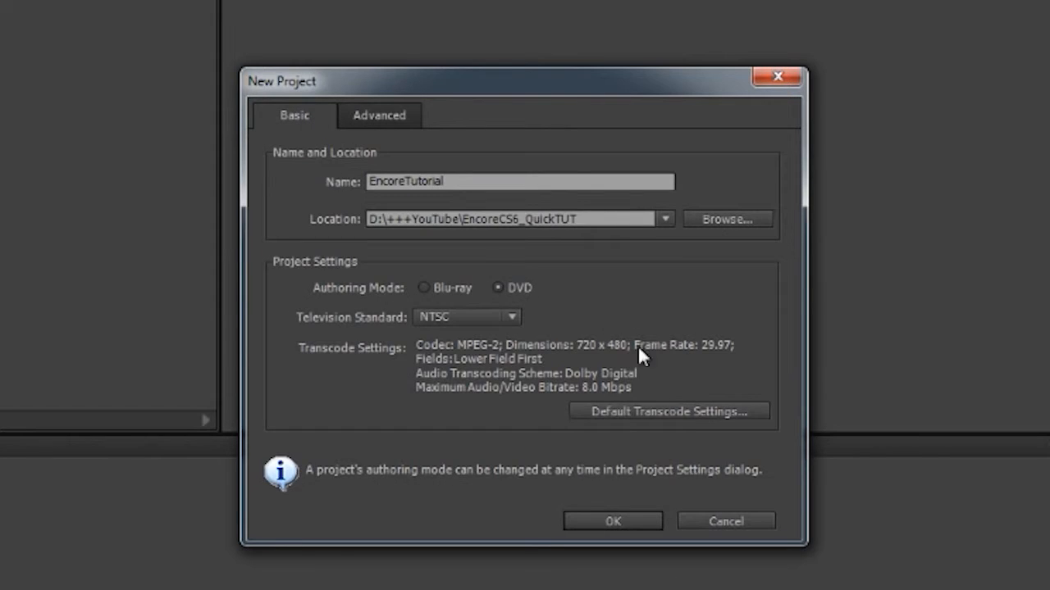
left_click(619, 516)
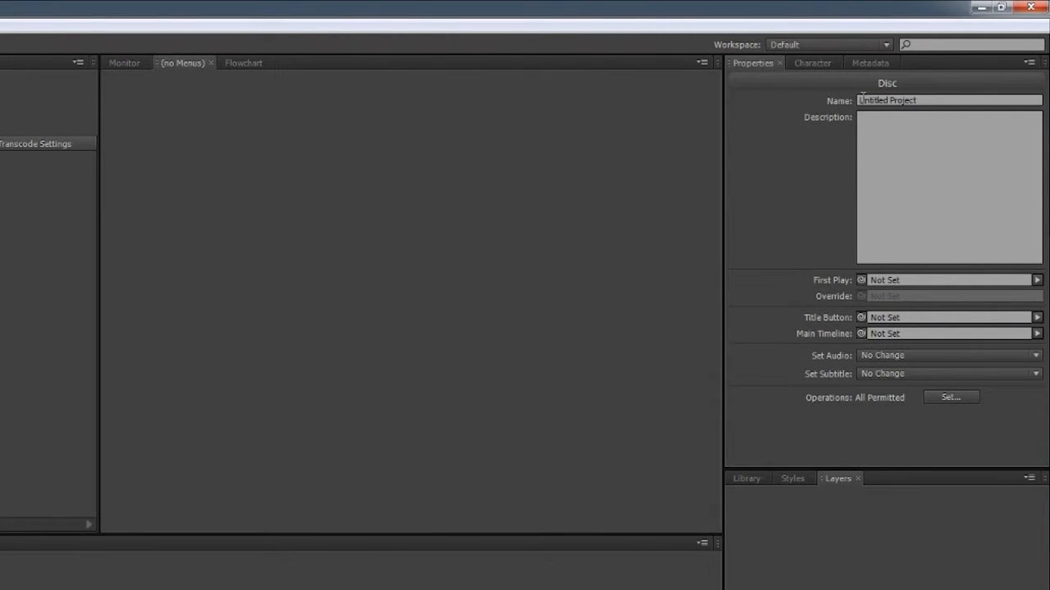
- Name the disc "MY Encore Tutorial" and enter "Not going to" as its description
left_click_drag(861, 99, 935, 110)
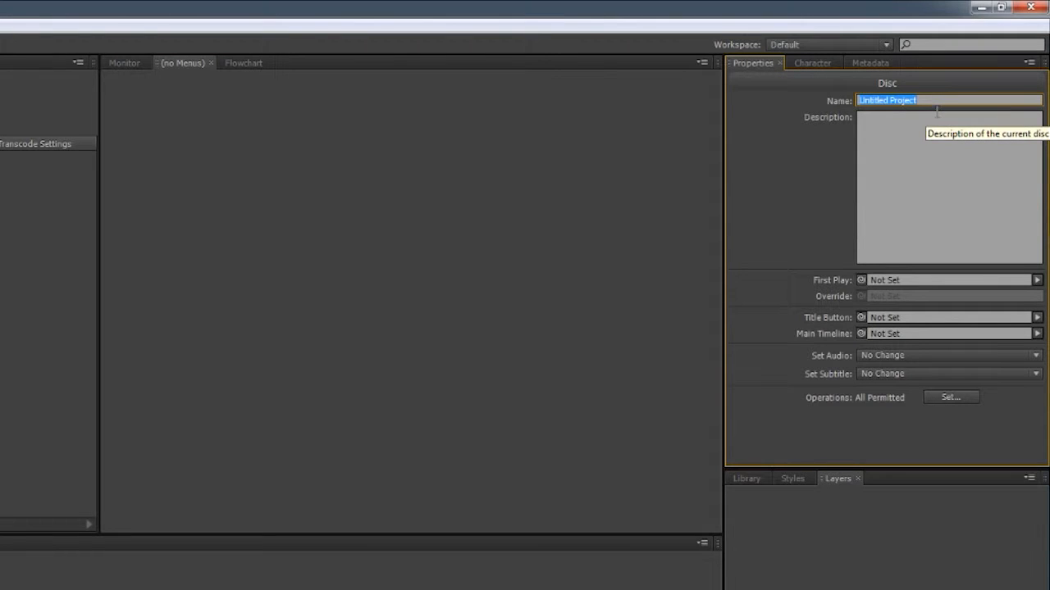
type("MY Encore Tutorial")
left_click(937, 114)
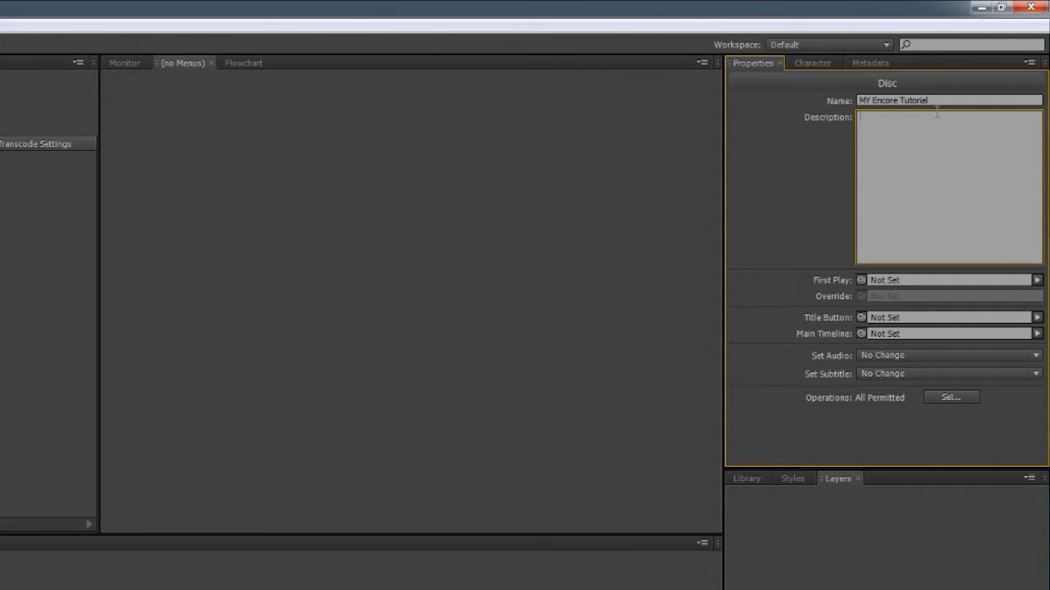
type("Not going to")
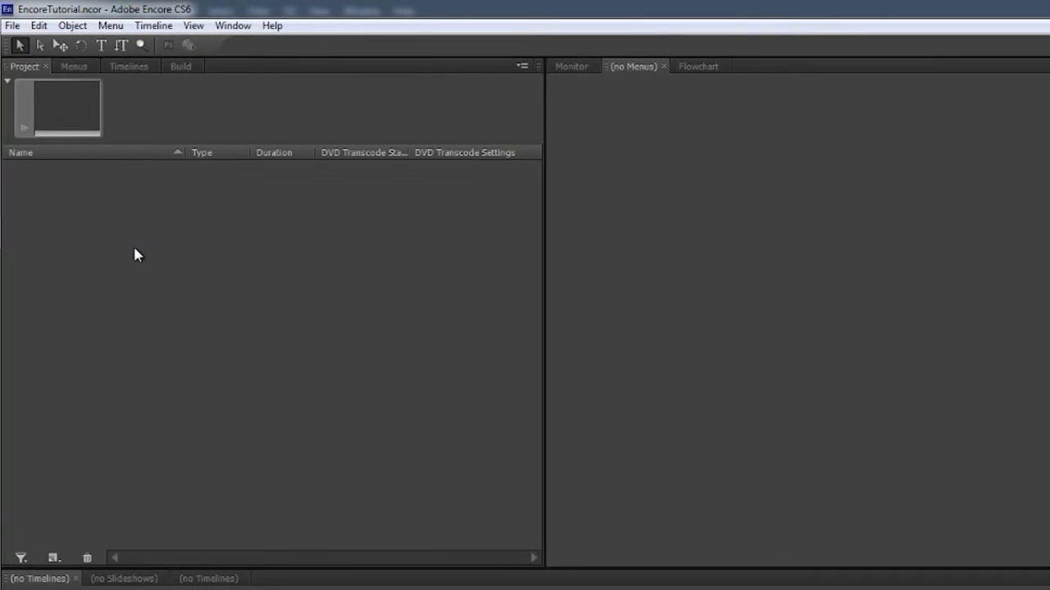
left_click(12, 26)
mouse_move(140, 228)
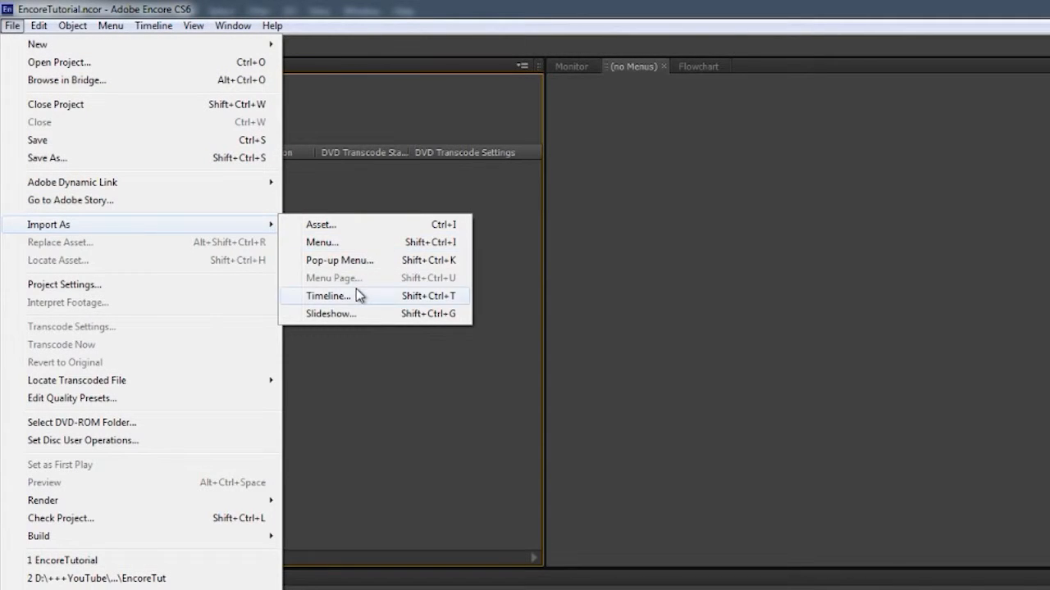
left_click(267, 439)
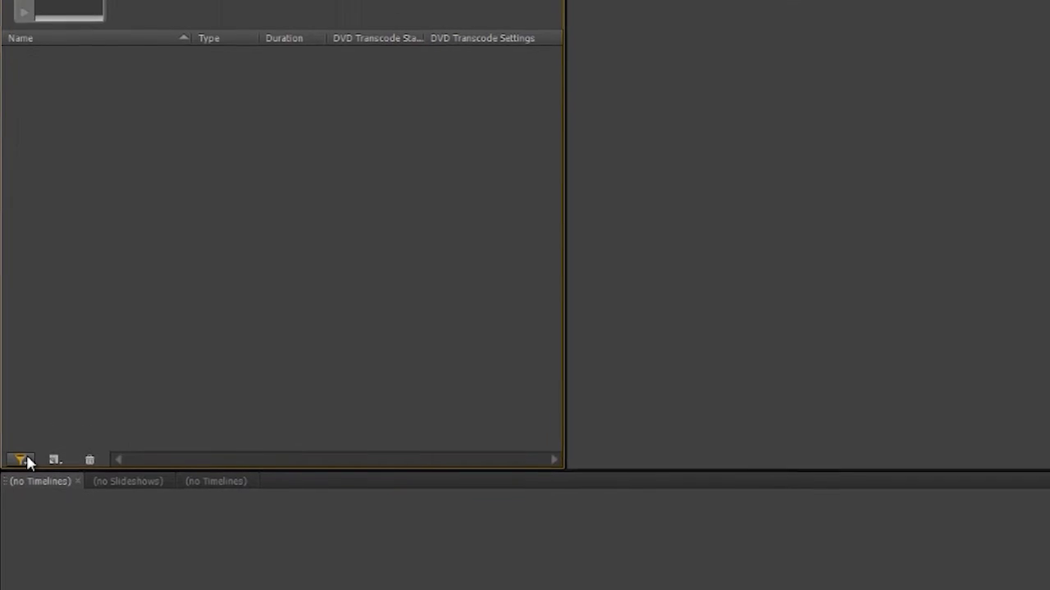
left_click(21, 558)
left_click(54, 410)
left_click(54, 410)
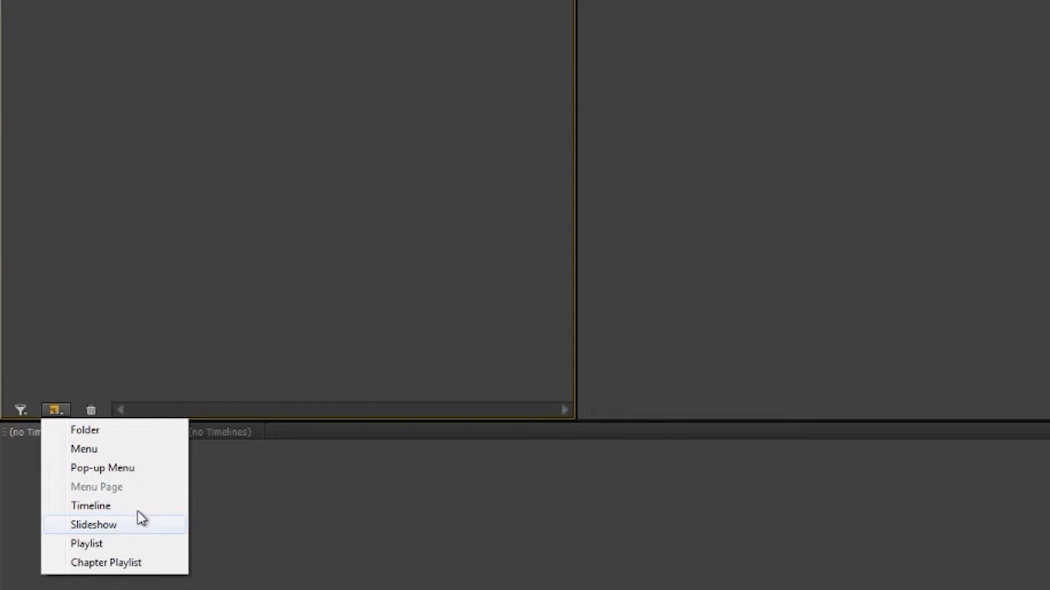
left_click(149, 237)
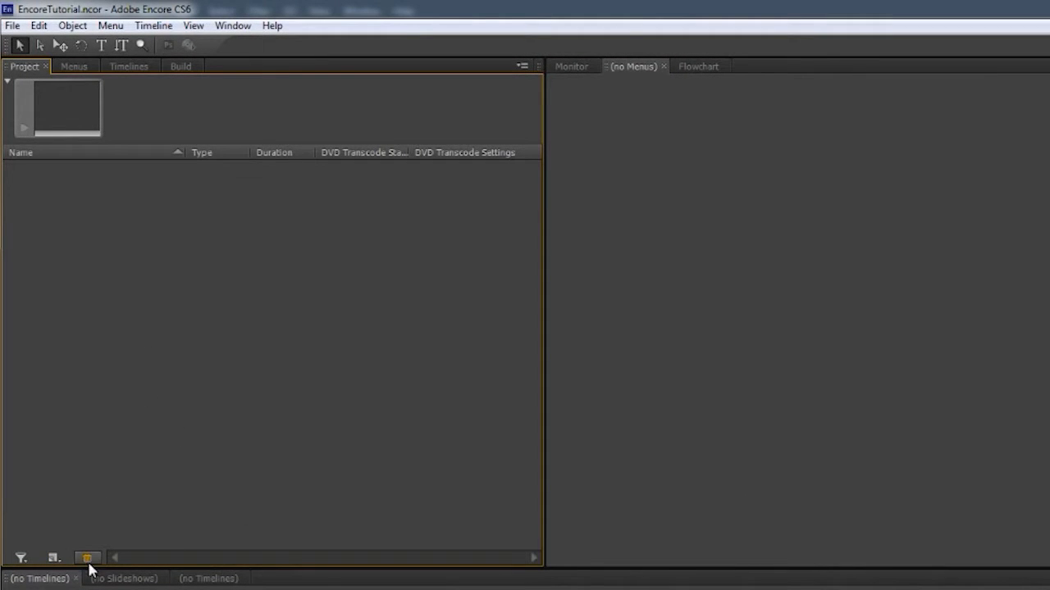
- Import the videos FC_201504-Wig.mp4 and LC_415-FantasyCrate.mp4 from the EncoreCS6_QuickTUT folder as assets
double_click(74, 300)
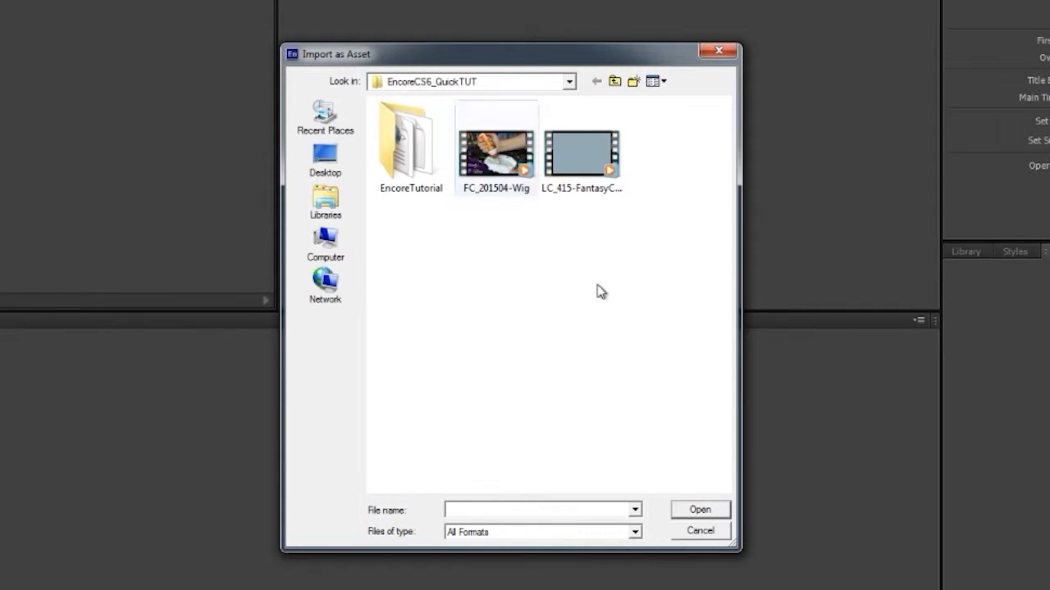
left_click(504, 156)
left_click(577, 170, "ctrl")
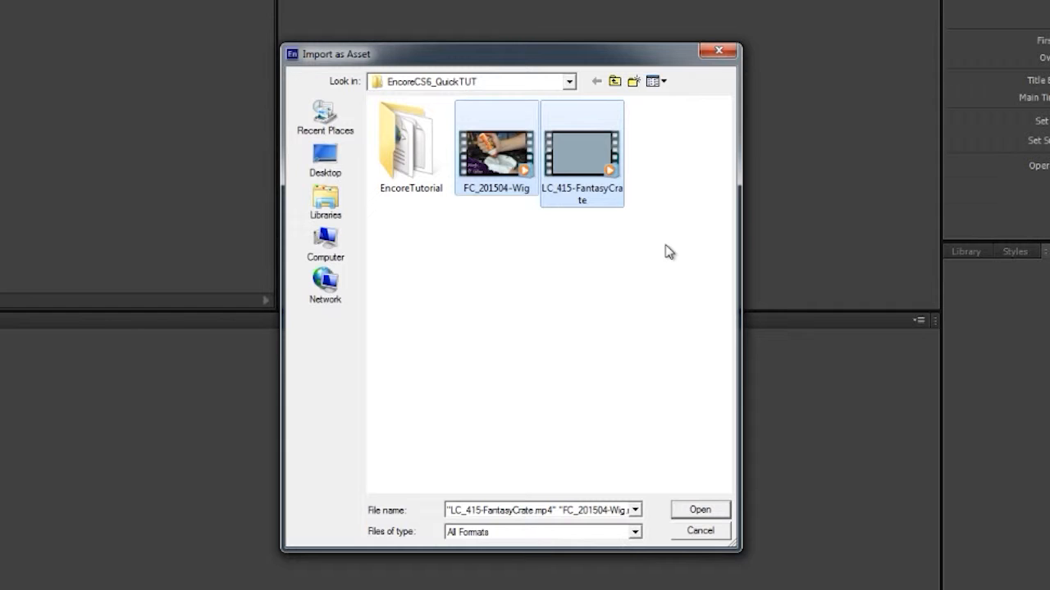
left_click(717, 512)
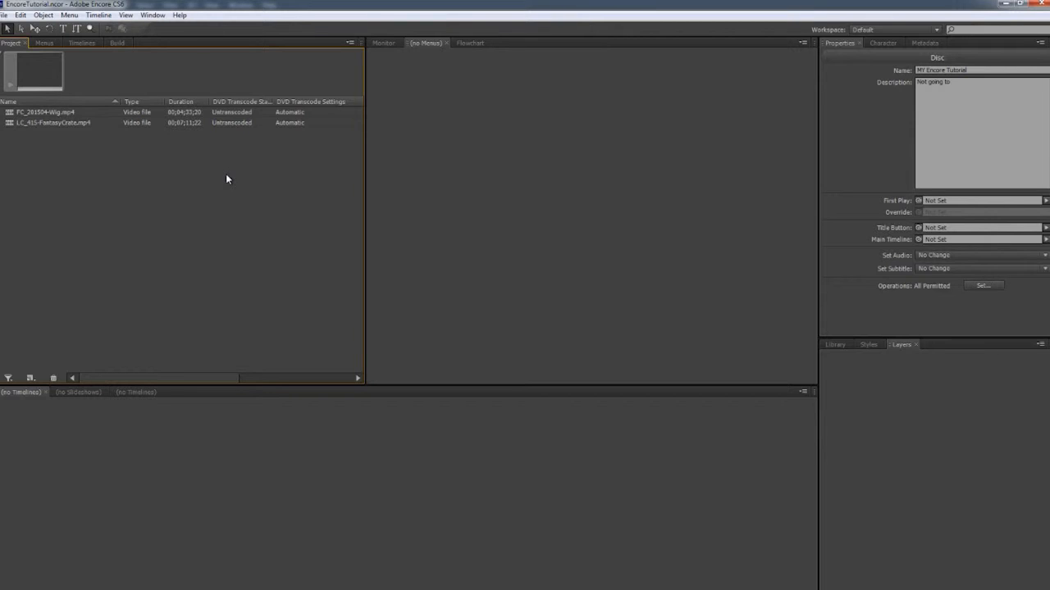
- Add a new blank menu to the project and select its background so its properties can be edited
left_click(71, 113)
left_click(73, 122)
left_click(67, 112)
left_click(33, 378)
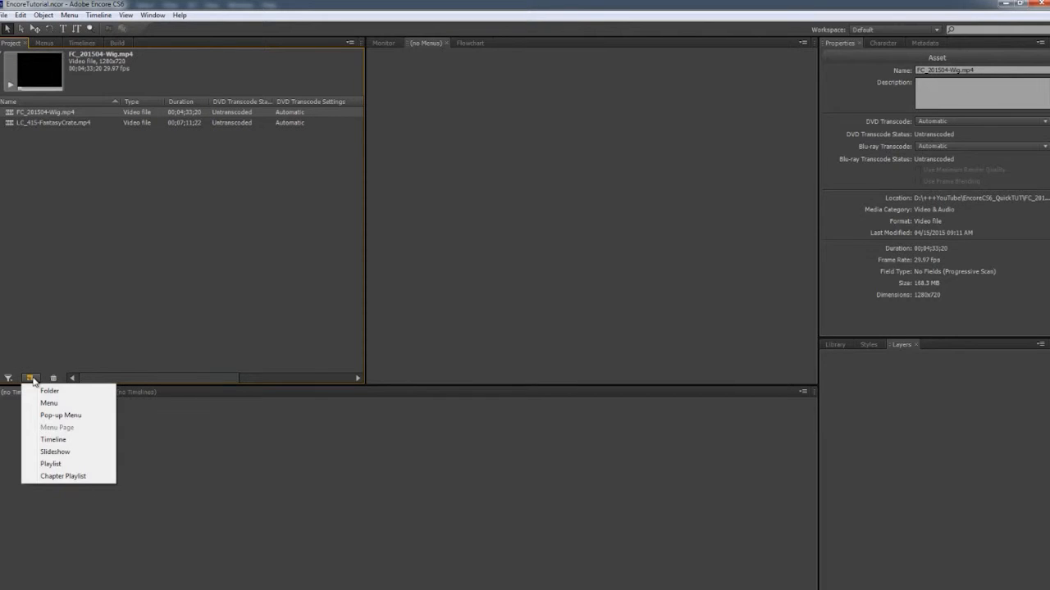
left_click(45, 404)
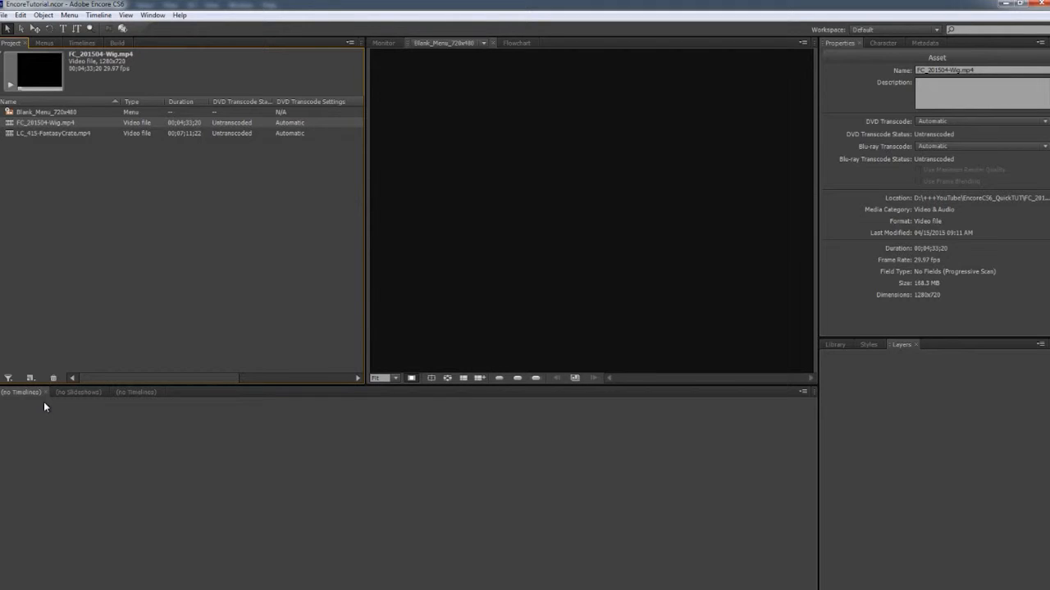
left_click(540, 205)
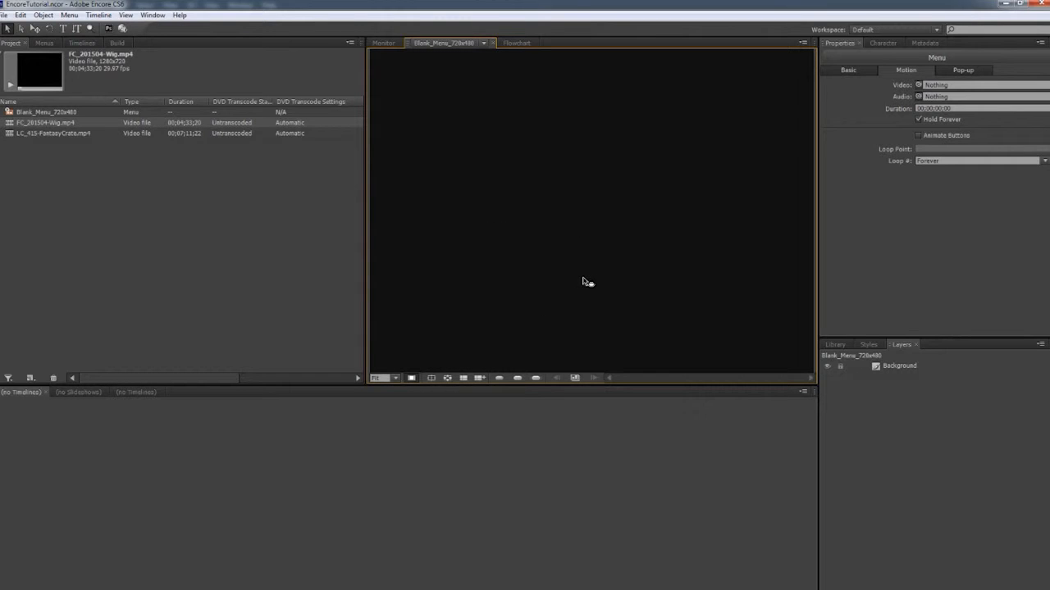
- Add the text "This Is Text" to the blank menu and delete it again
left_click(64, 29)
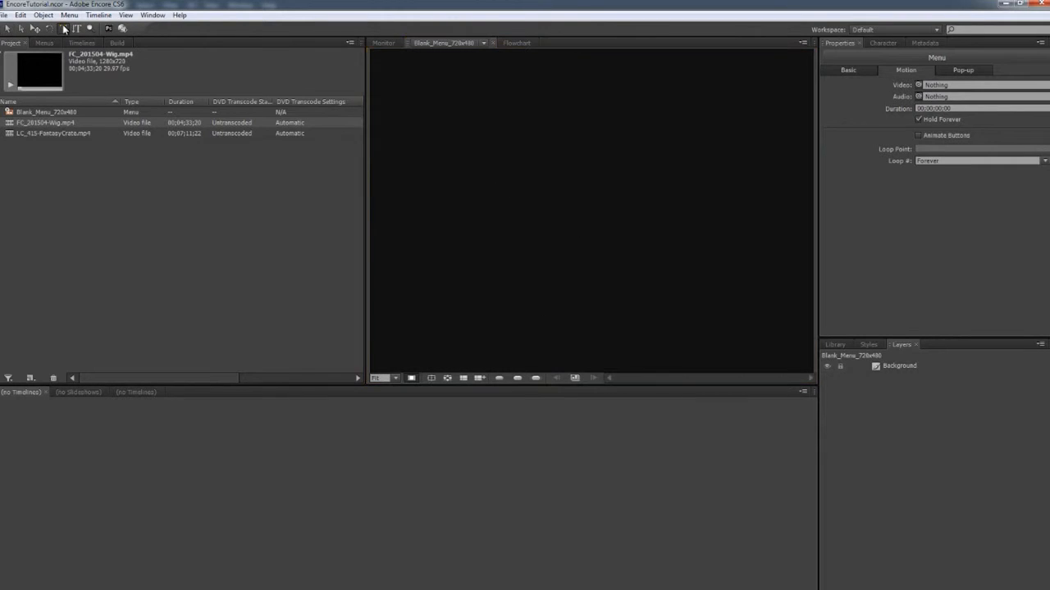
left_click(557, 171)
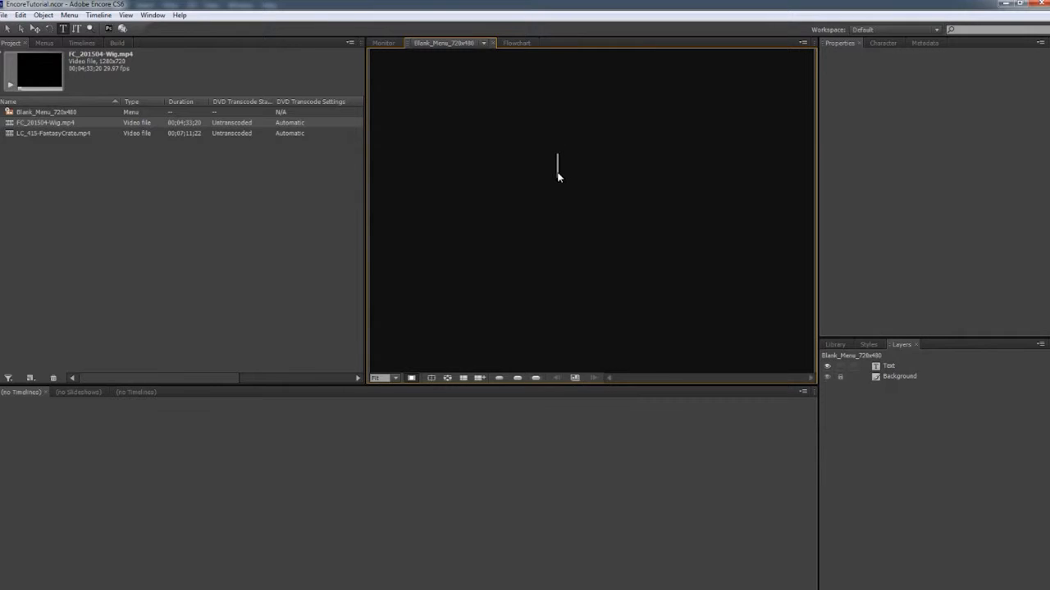
type("This Is Text")
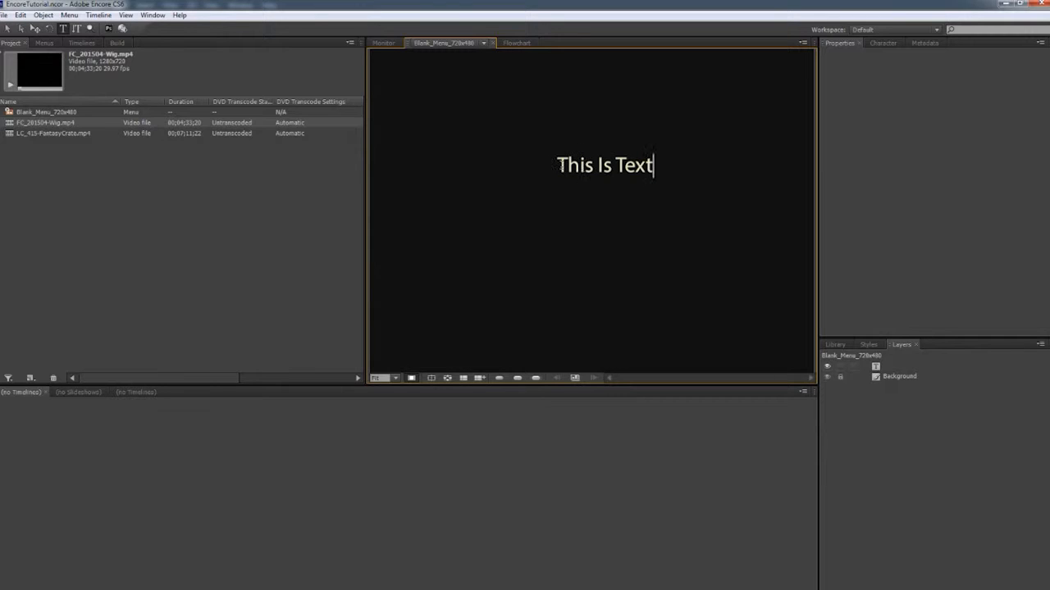
left_click(8, 30)
key("Delete")
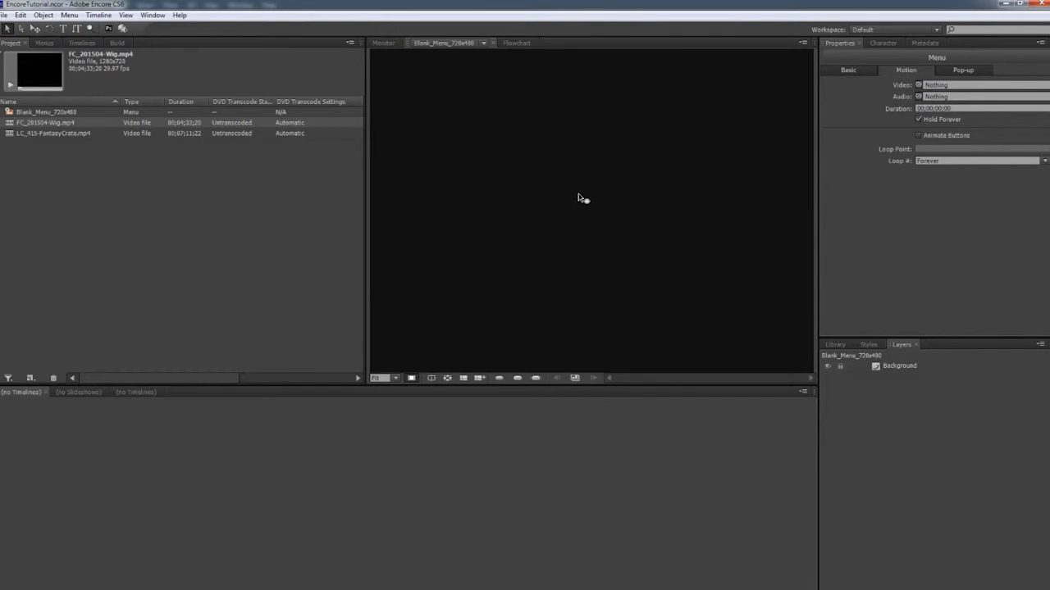
- Open the blank menu for editing in Photoshop and switch to the Move tool
right_click(579, 198)
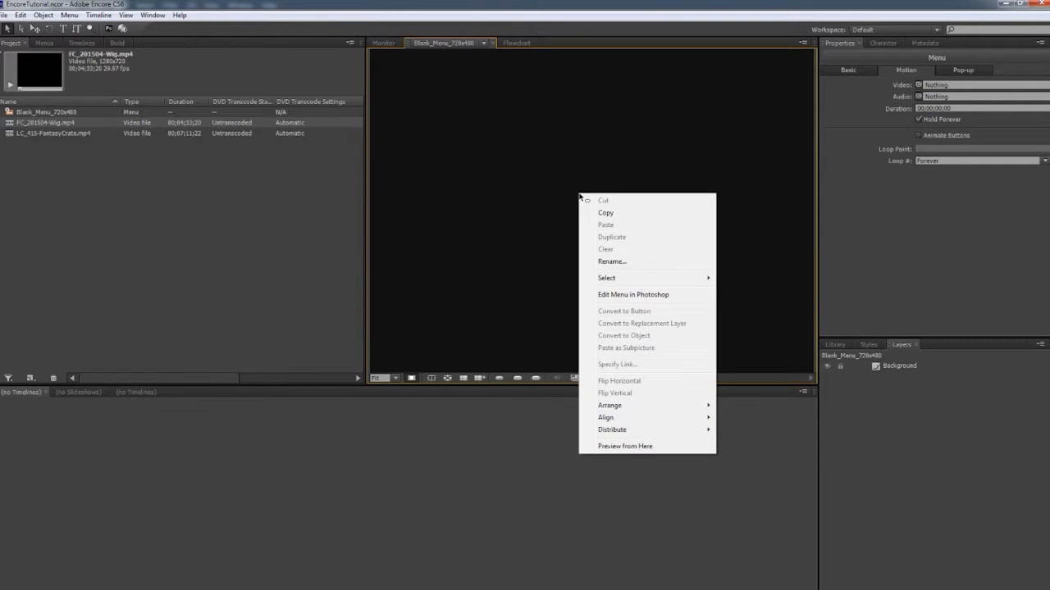
left_click(622, 296)
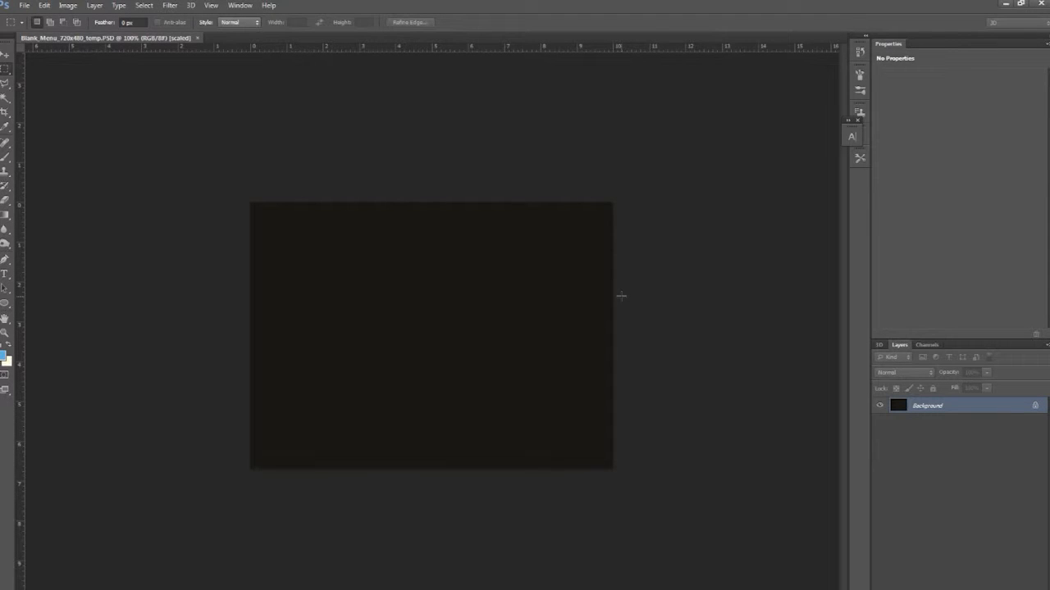
left_click(6, 54)
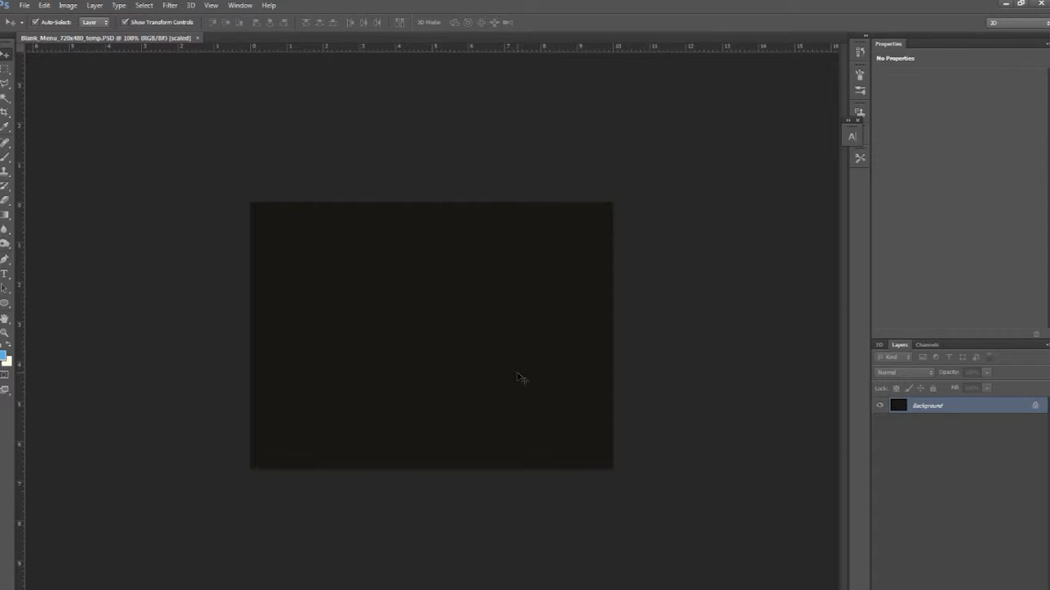
- Convert the Background into a regular layer and apply a blue-to-transparent linear gradient from its lower left to its upper right
double_click(1007, 410)
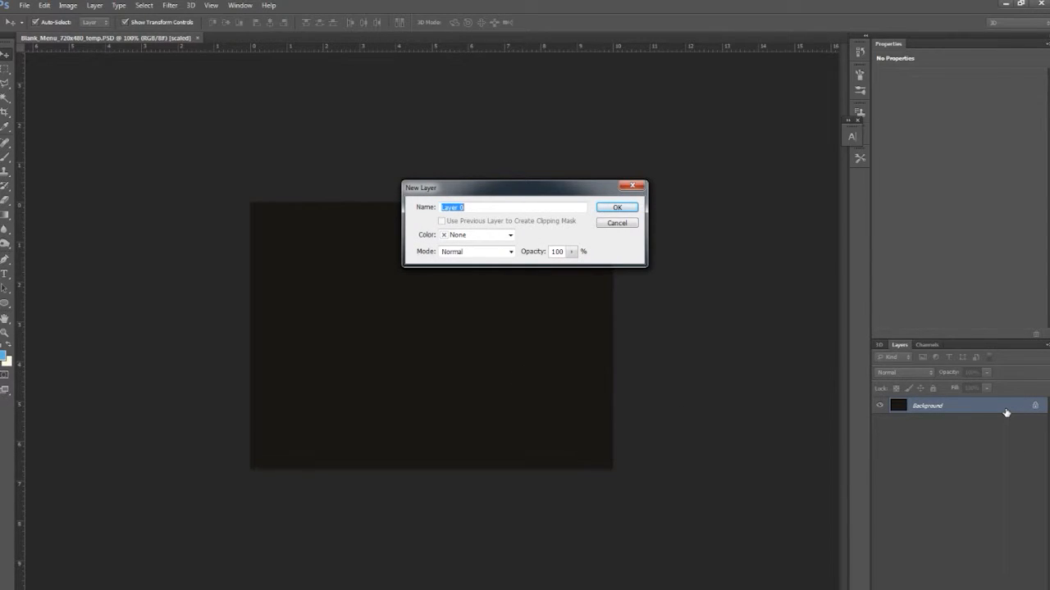
key("Return")
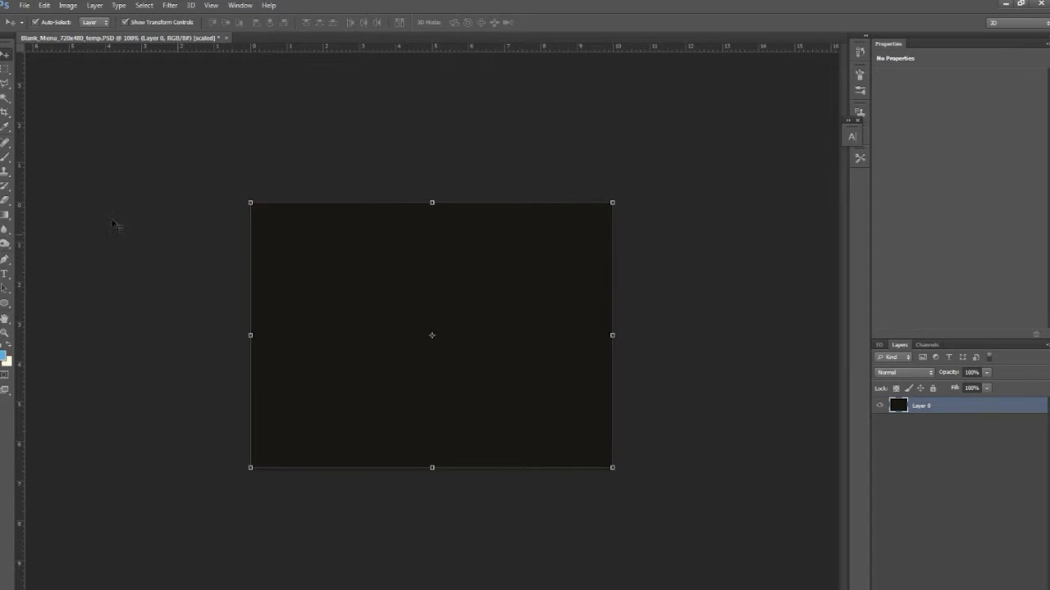
left_click(5, 215)
left_click_drag(257, 404, 605, 237)
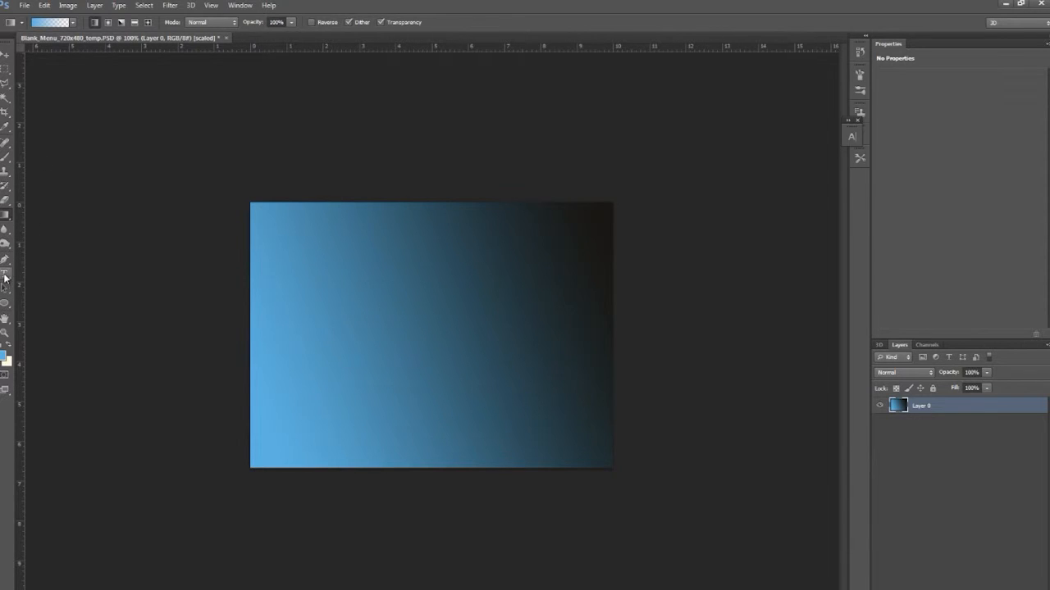
- Add the title text "TITLE OF DVD" near the top of the menu in Star Jedi at 67.45 pt
left_click(5, 276)
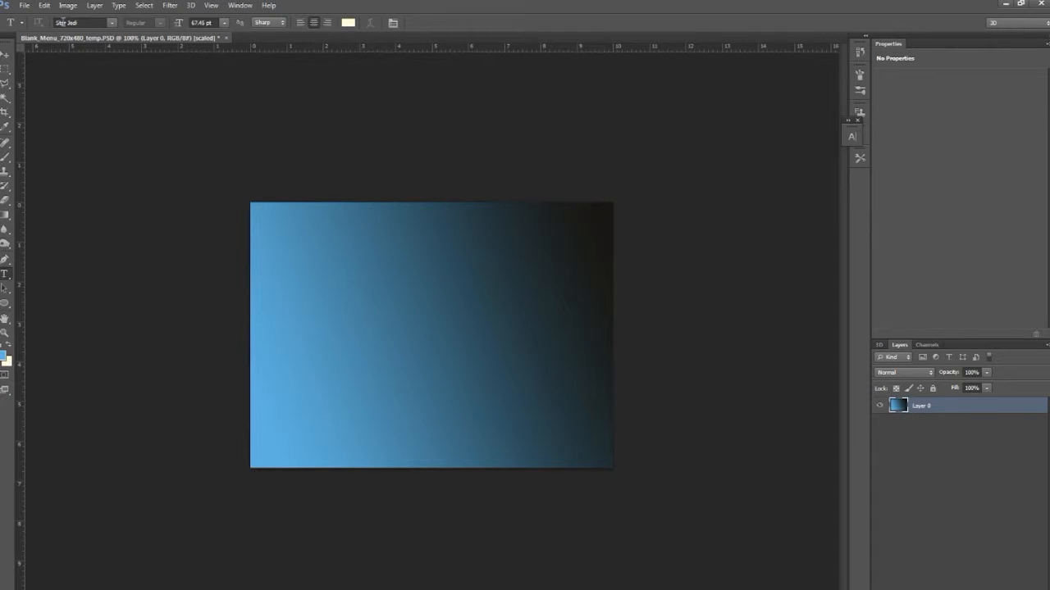
left_click(418, 245)
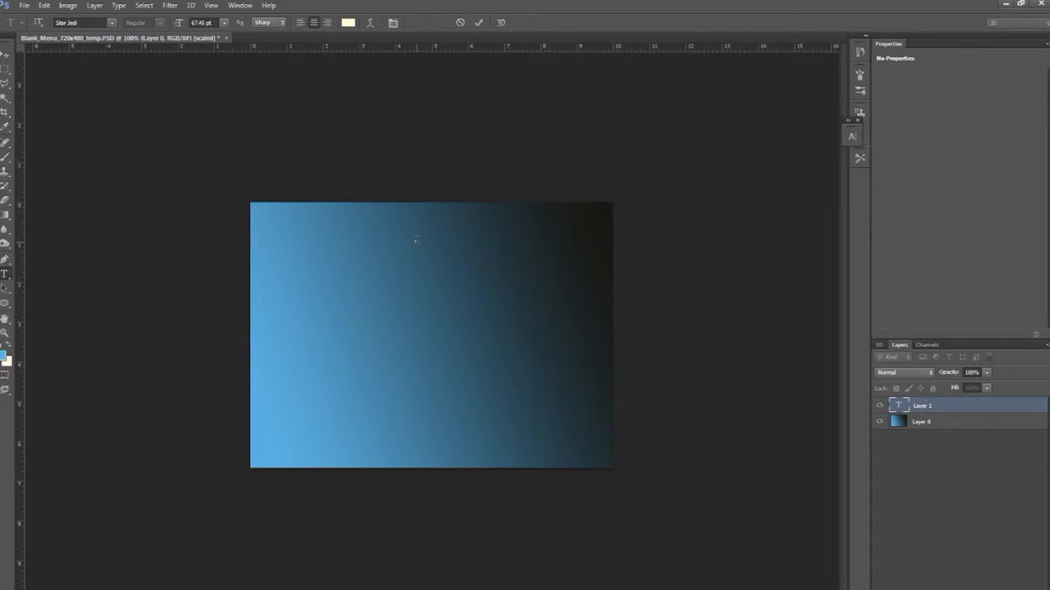
type("TITLE ")
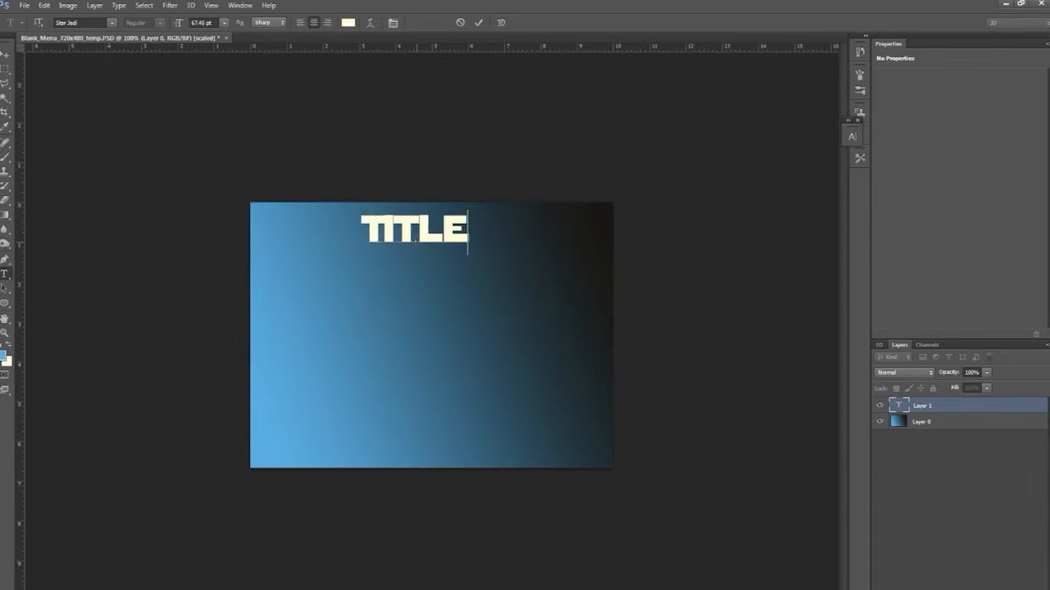
type("OF DVD")
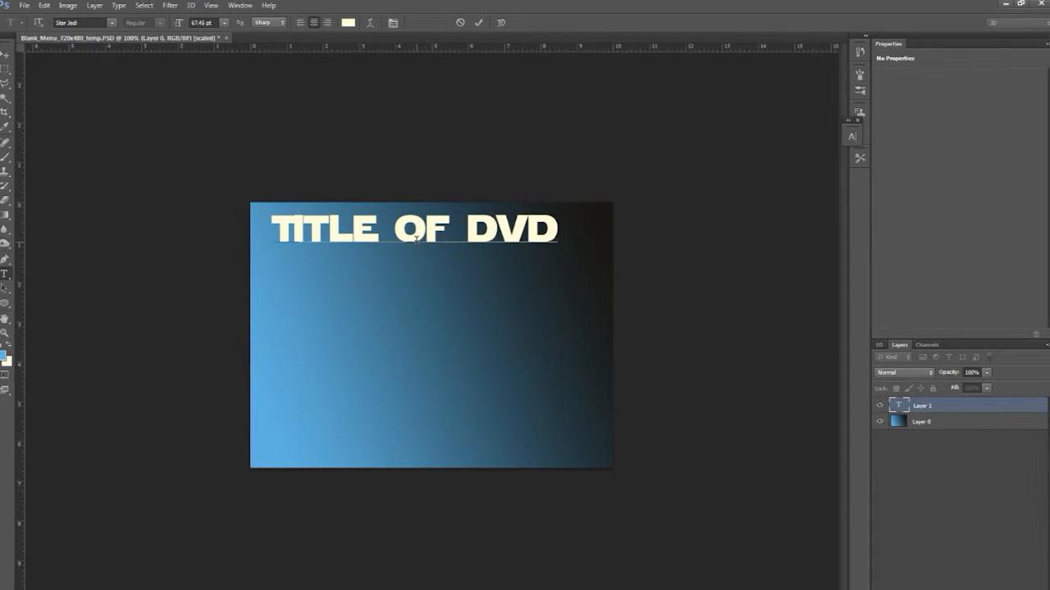
key("ctrl+Return")
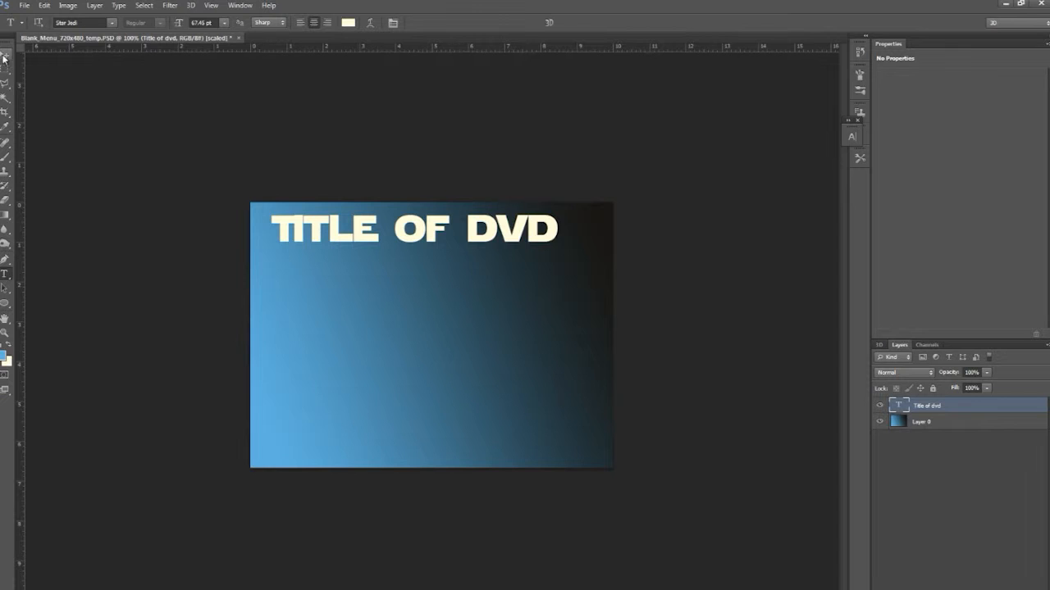
- Try a font size of 40 pt on the title text and undo the size change
left_click(213, 22)
type("40")
key("Return")
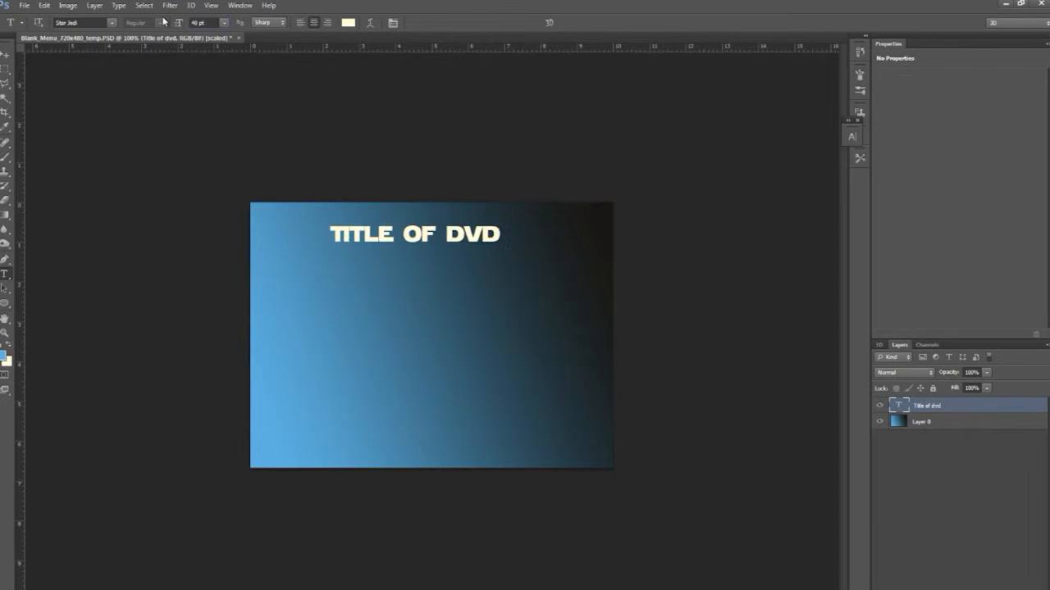
key("ctrl+z")
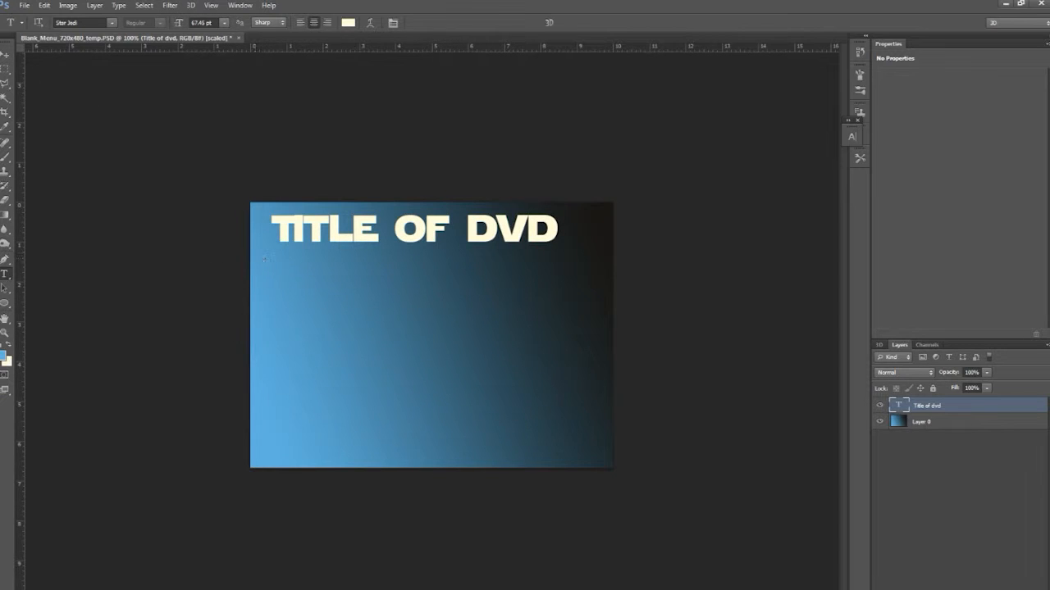
- With the gradient layer selected, add a new text "Movie 1" below the title at a font size of 40 pt
left_click(5, 54)
left_click(343, 354)
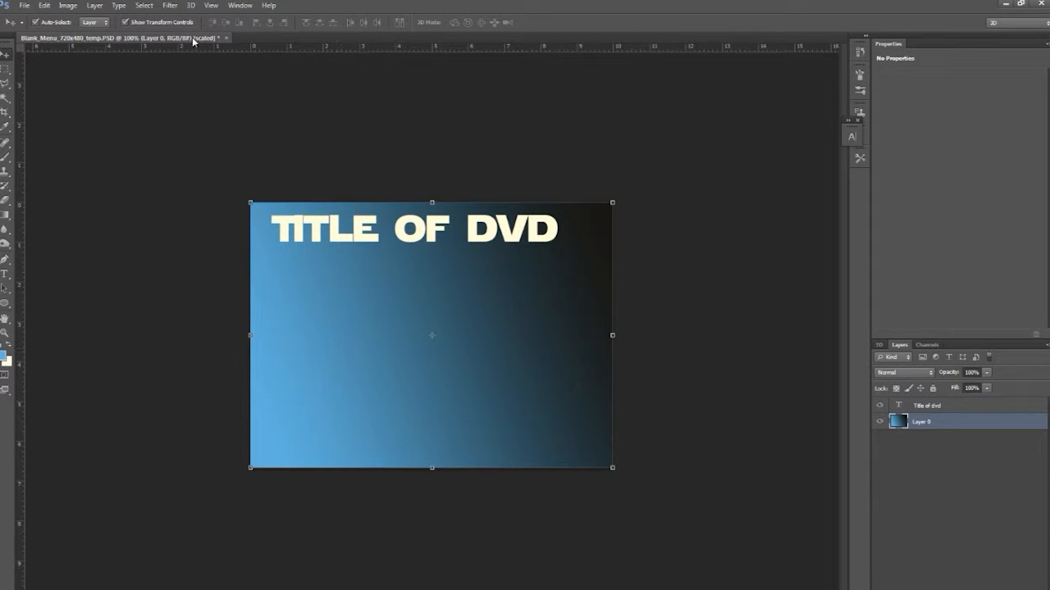
left_click(5, 277)
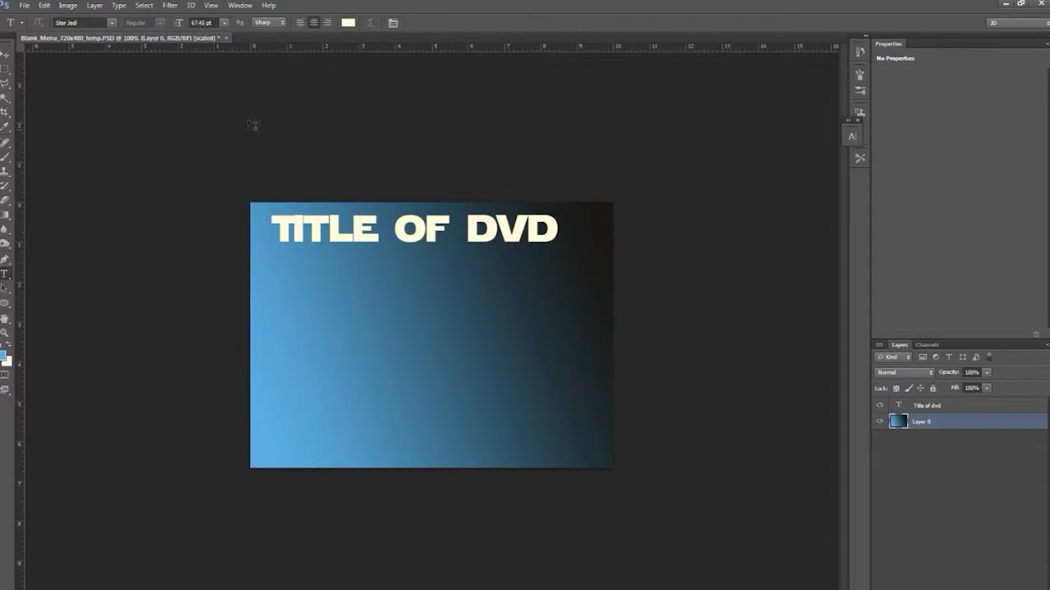
left_click_drag(214, 23, 55, 31)
type("40")
key("Return")
left_click(303, 307)
type("Movie 1")
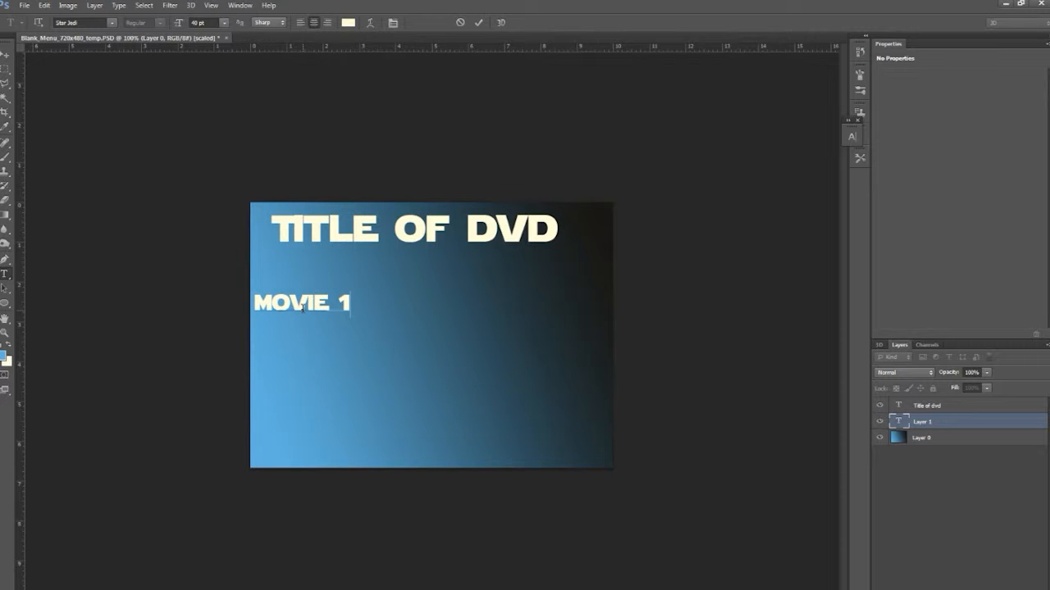
key("ctrl+Return")
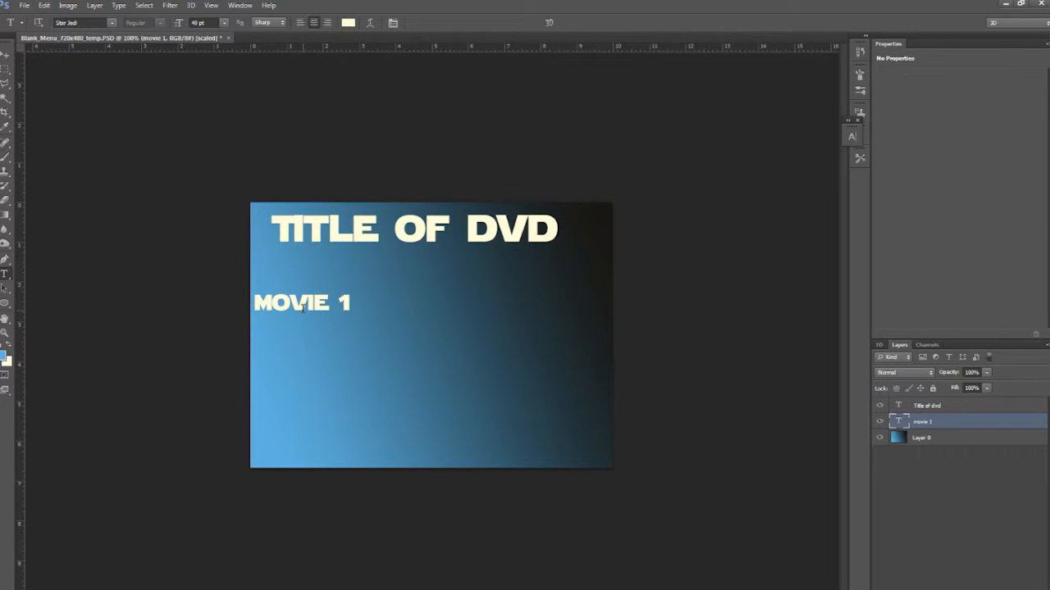
- Move the "Movie 1" text toward the middle of the menu and duplicate it below, changing the copy to "Movie 2"
key("v")
left_click_drag(303, 308, 436, 385)
key("t")
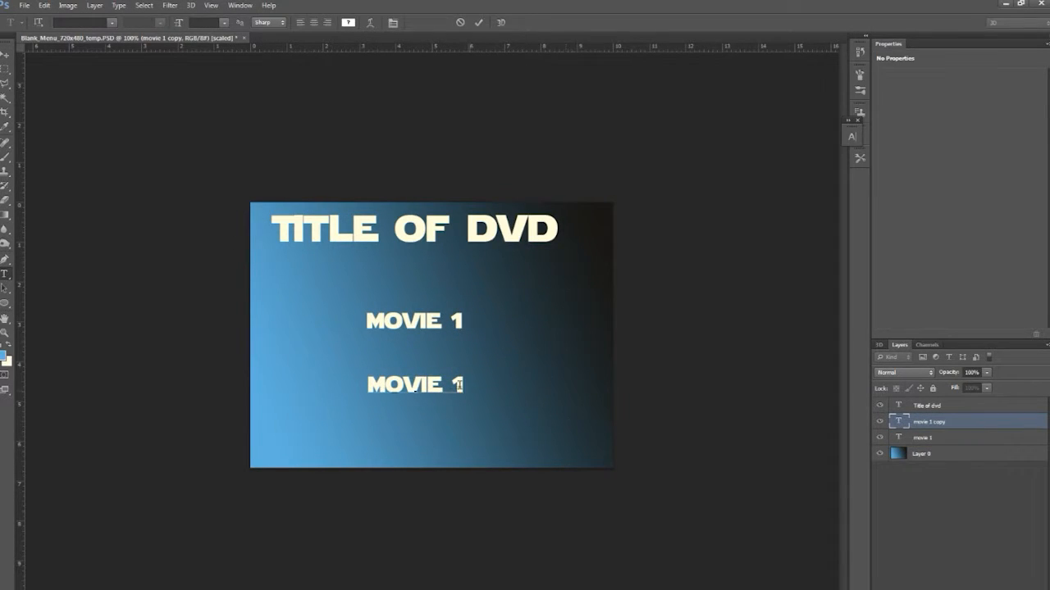
double_click(457, 385)
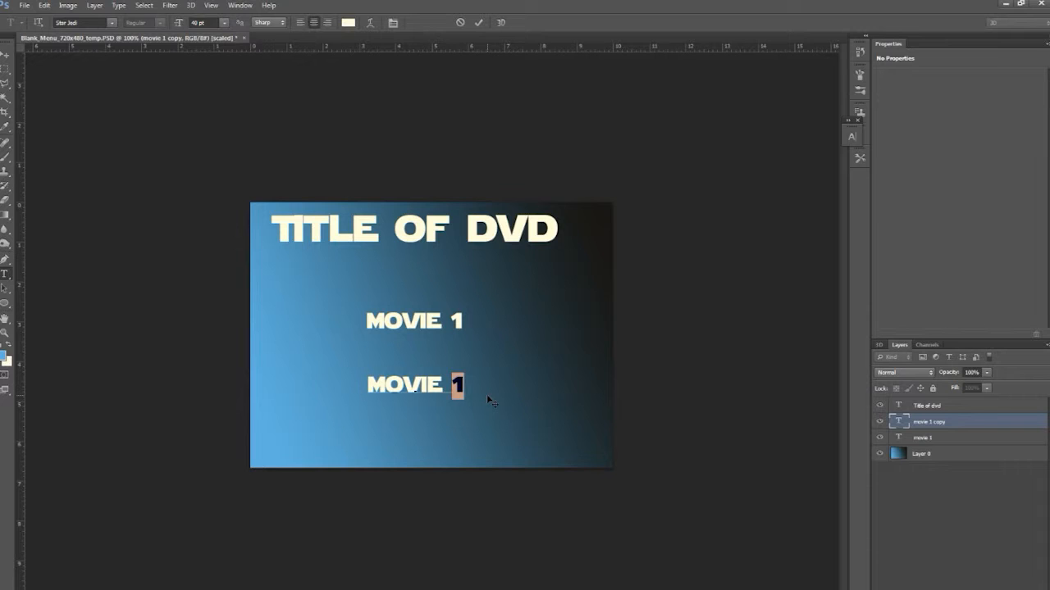
type("2")
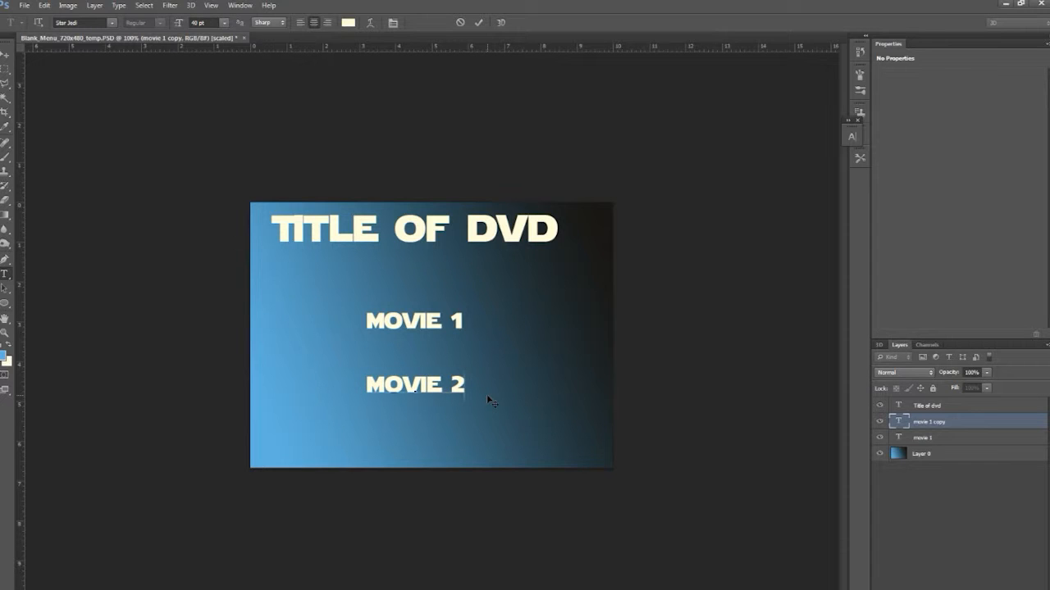
key("ctrl+Return")
key("v")
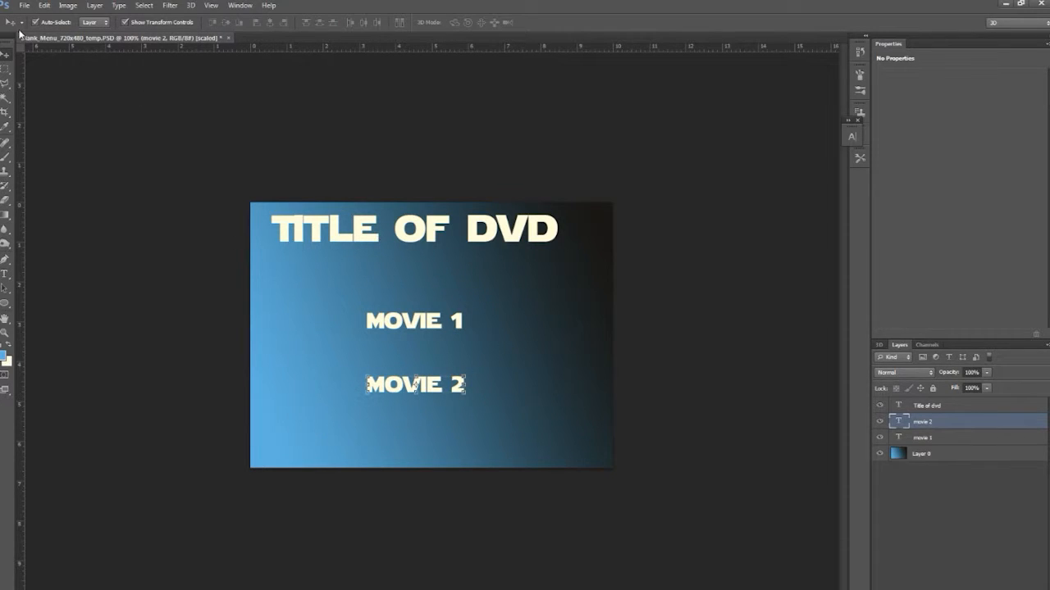
- Apply a Drop Shadow layer style with the default settings to the title text and deselect the layer
left_click(401, 236)
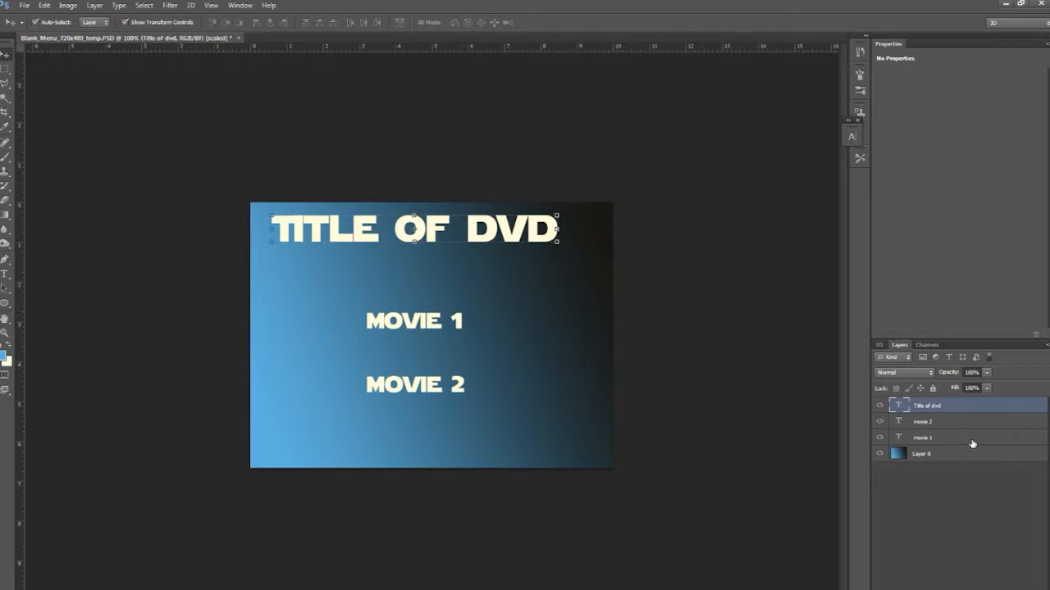
double_click(1006, 413)
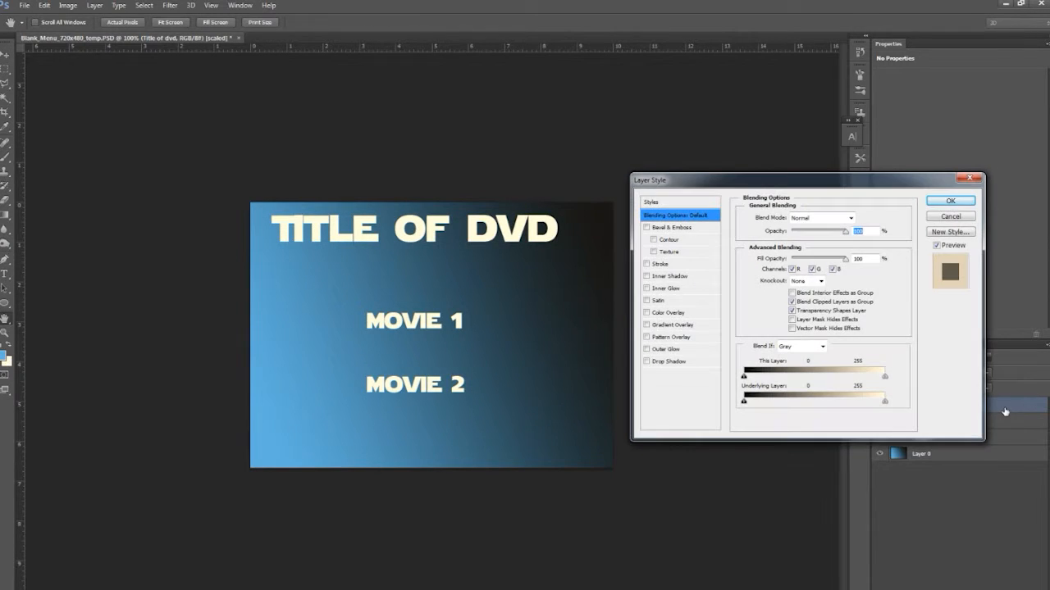
left_click(669, 362)
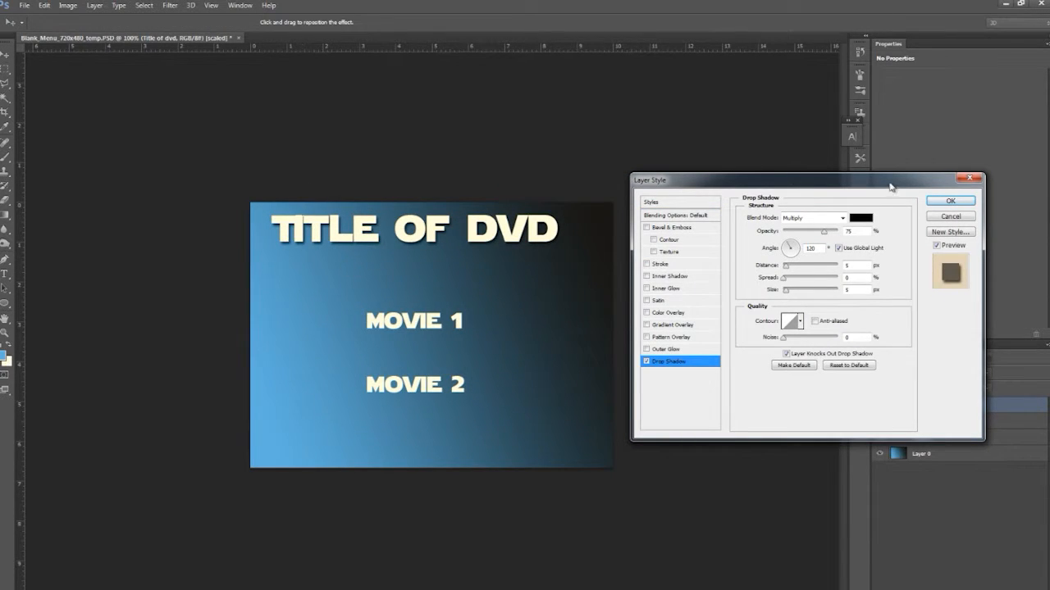
left_click(948, 203)
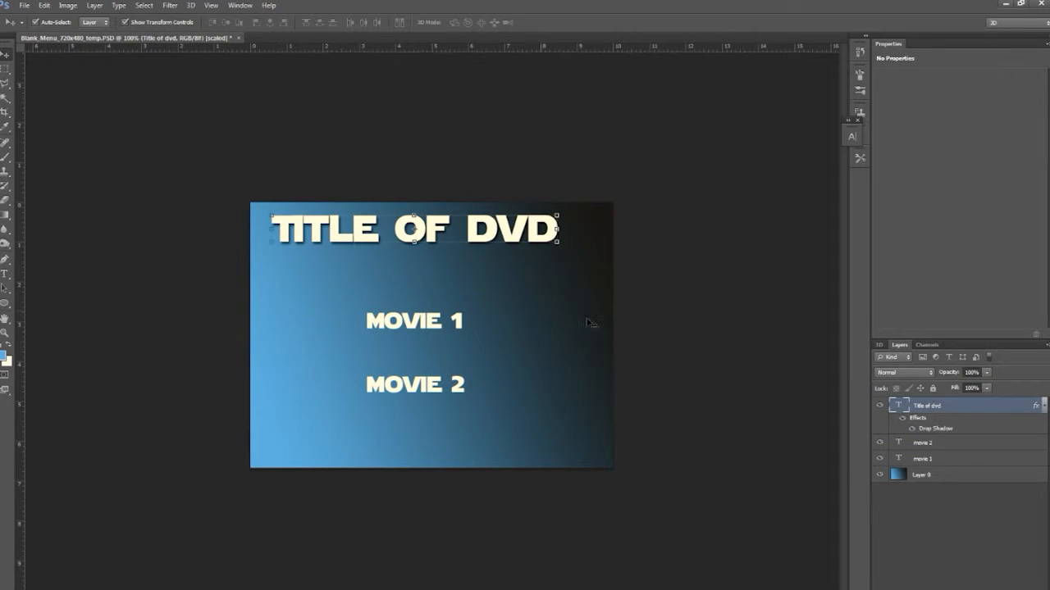
left_click(670, 297)
- Save the menu PSD with Maximize Compatibility enabled and return to Adobe Encore CS6
key("ctrl+s")
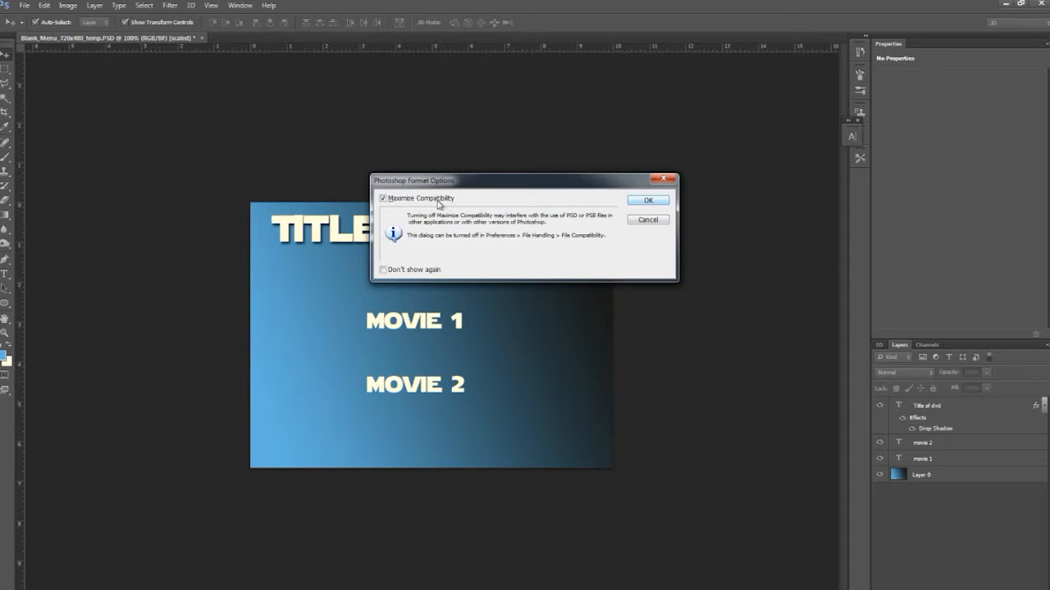
left_click(648, 202)
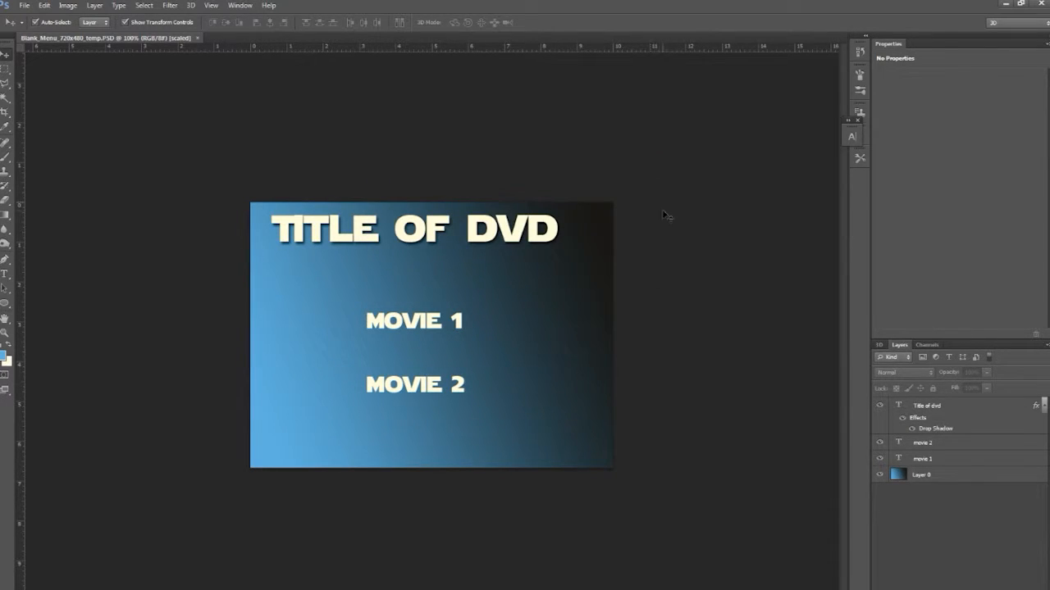
left_click(1005, 4)
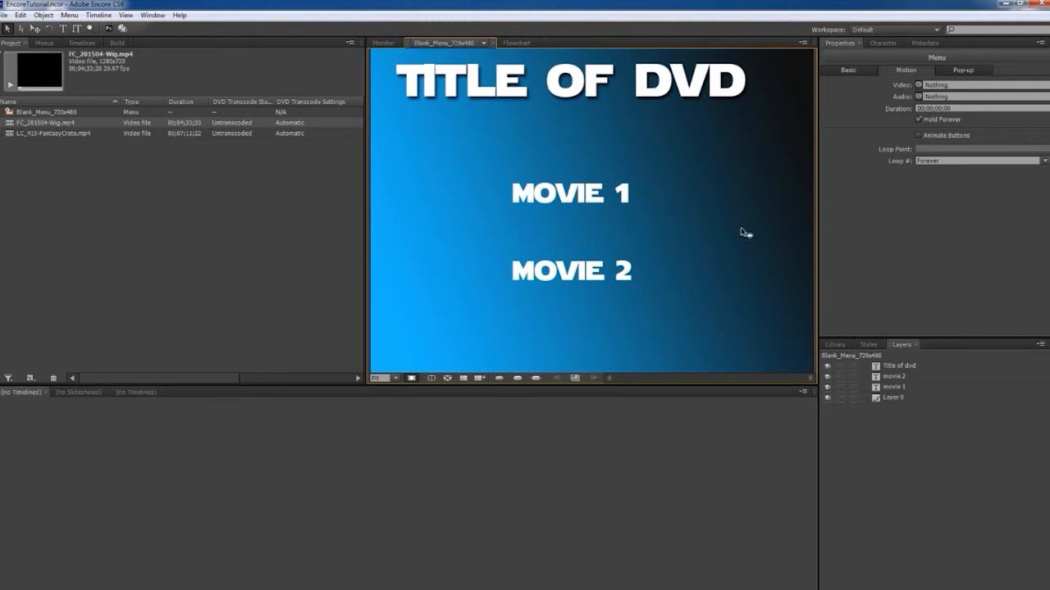
- Deselect everything in the project and create a new empty timeline
left_click(57, 206)
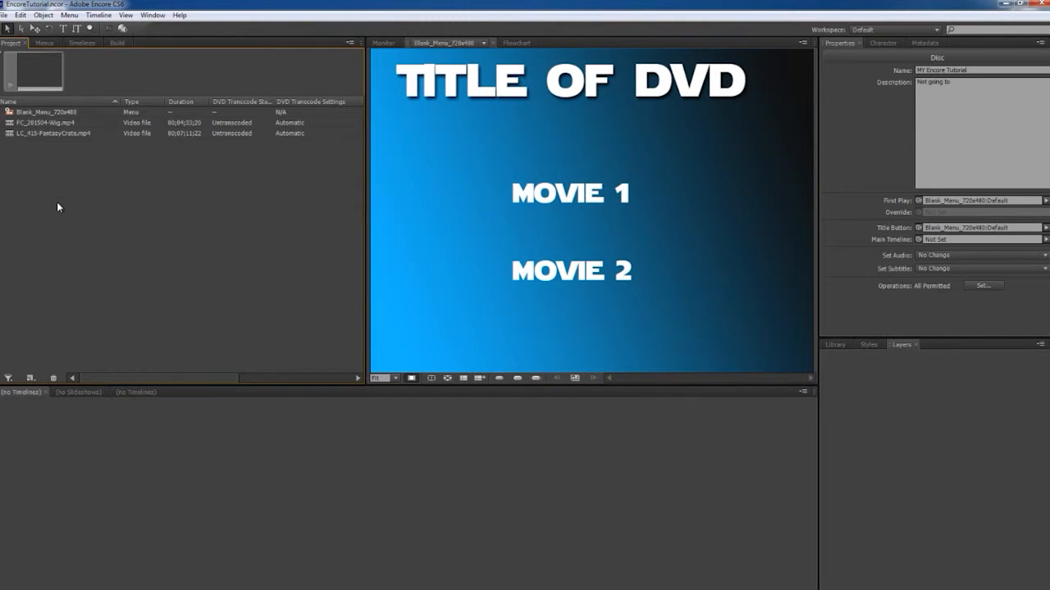
left_click(32, 380)
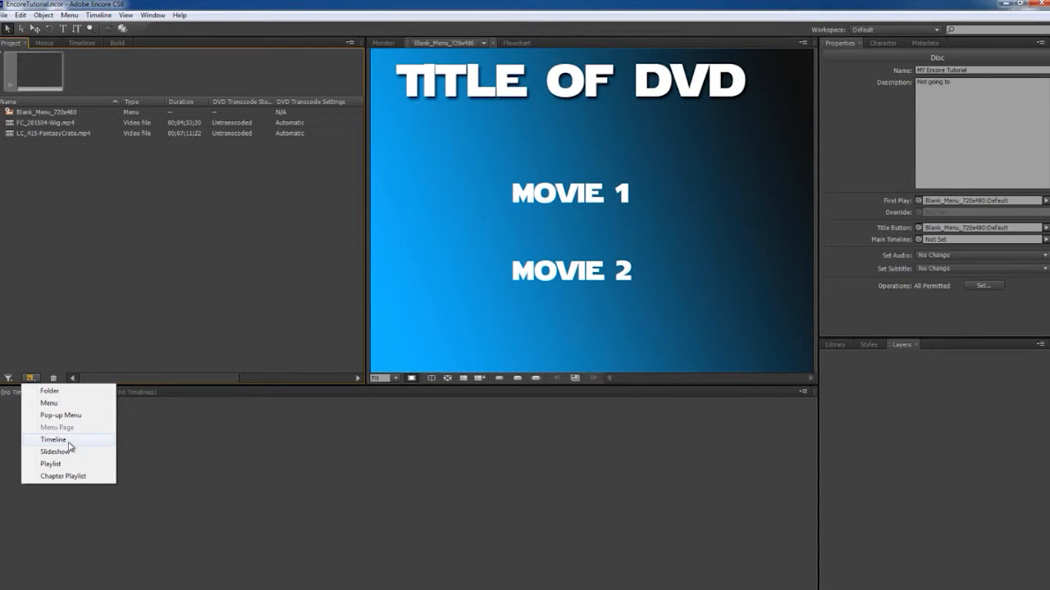
left_click(68, 442)
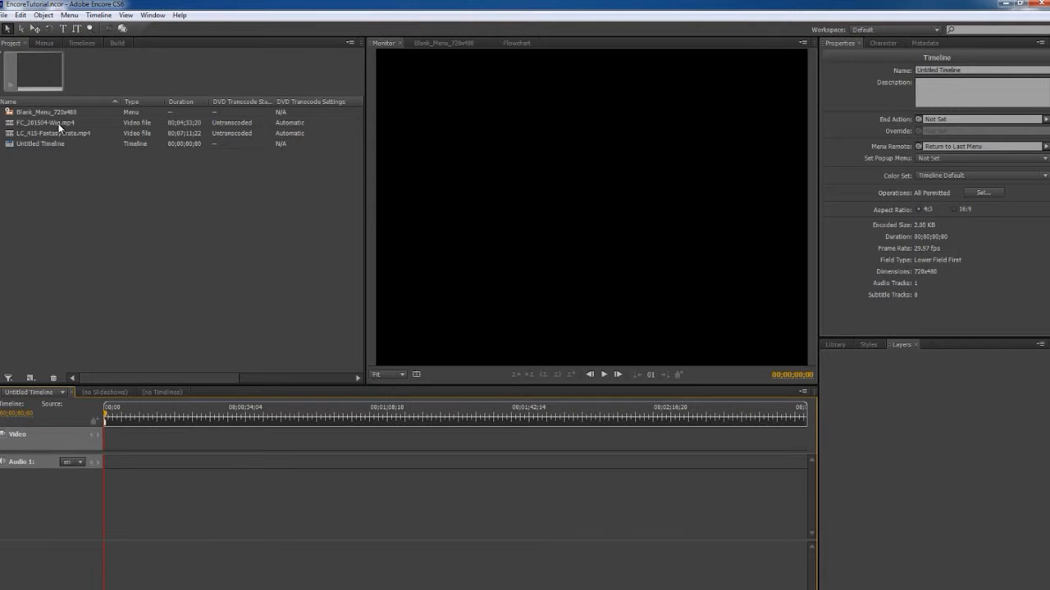
- Place FC_201504-Wig.mp4 at the start of the empty timeline and rename that timeline "Movie 1"
left_click_drag(58, 123, 121, 449)
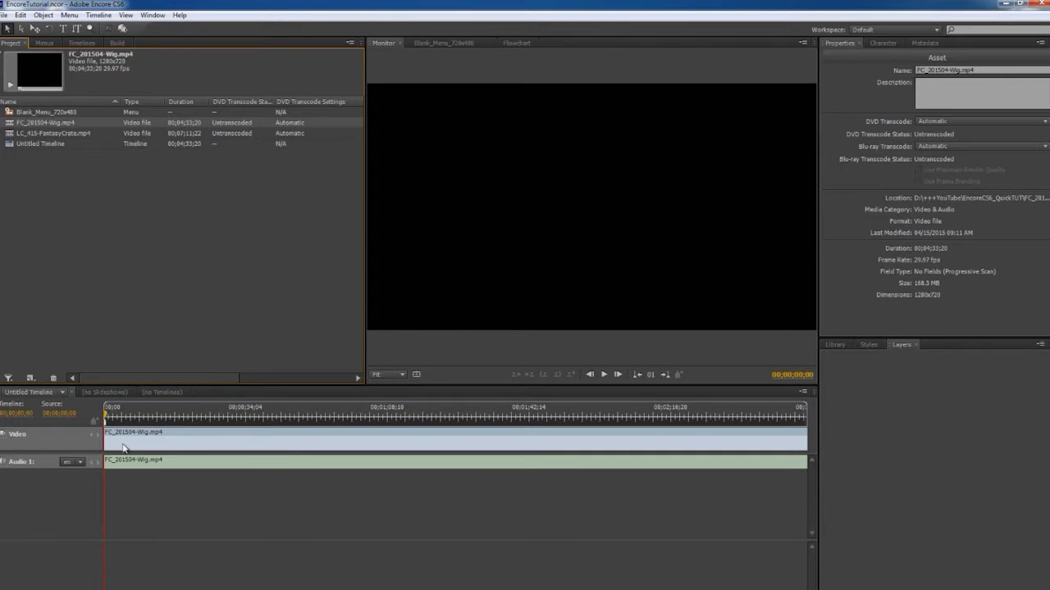
right_click(46, 145)
left_click(78, 244)
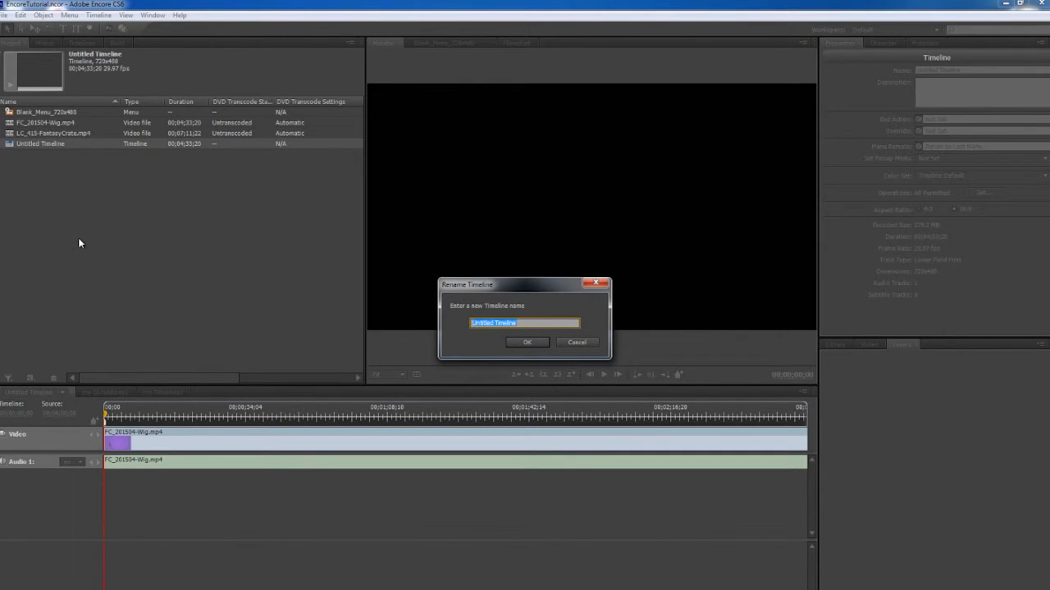
type("Movie 1")
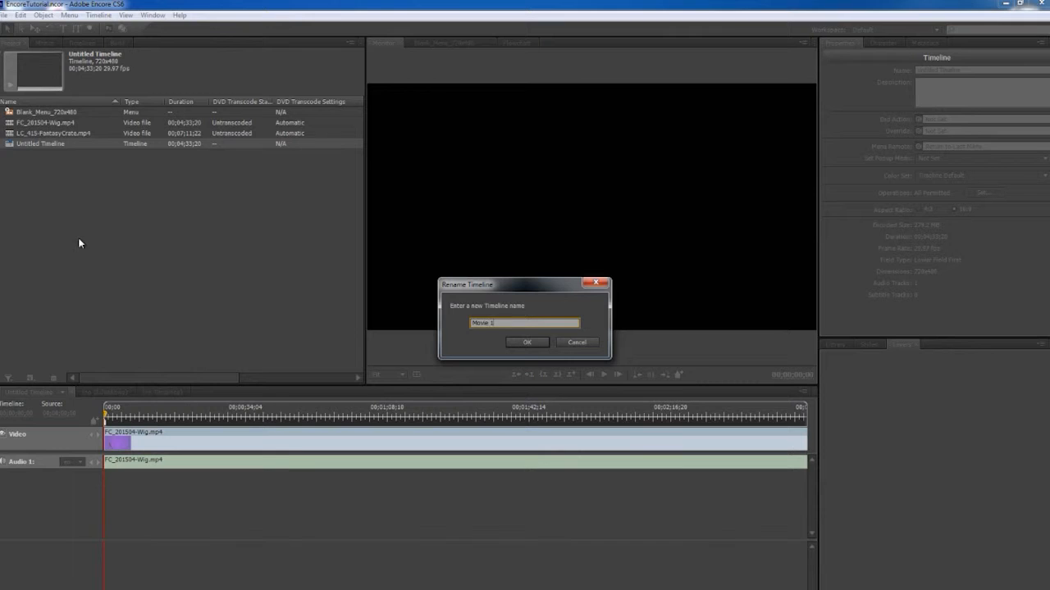
key("Return")
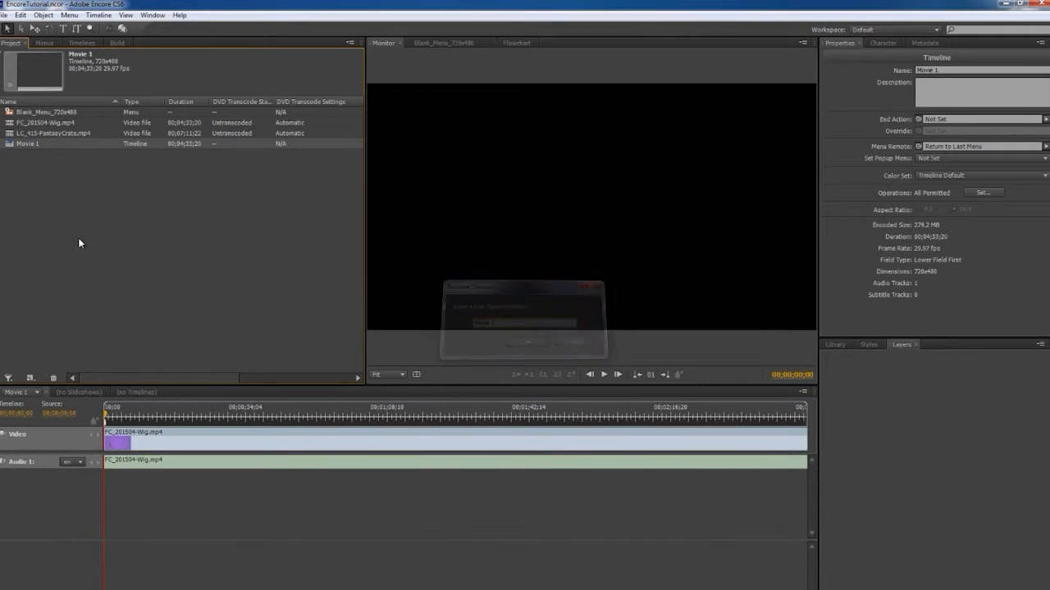
- Create a second empty timeline in the project and rename it "Movie 2"
left_click(30, 378)
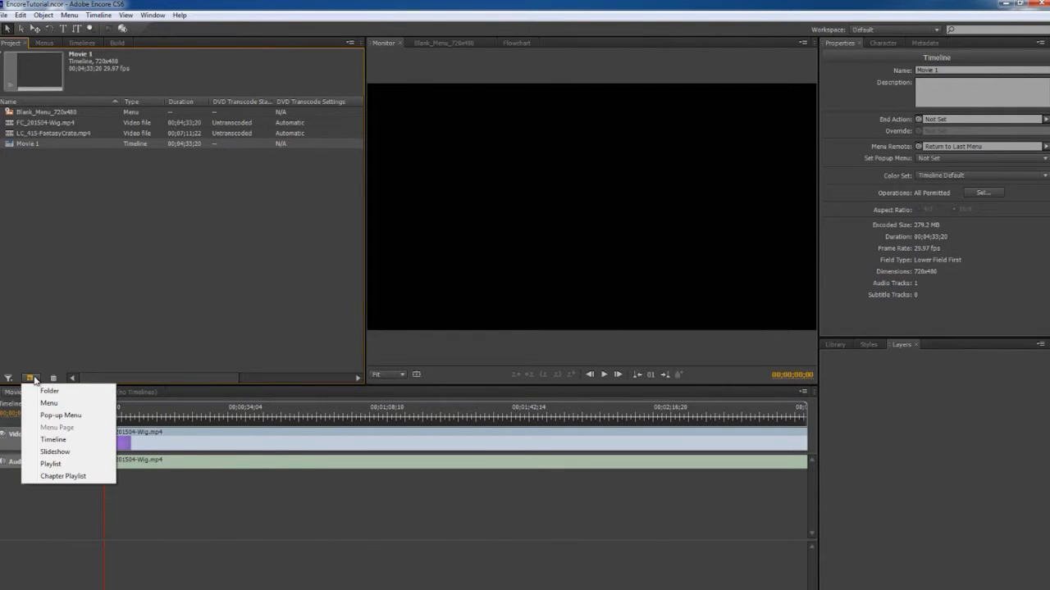
left_click(57, 441)
left_click(35, 155)
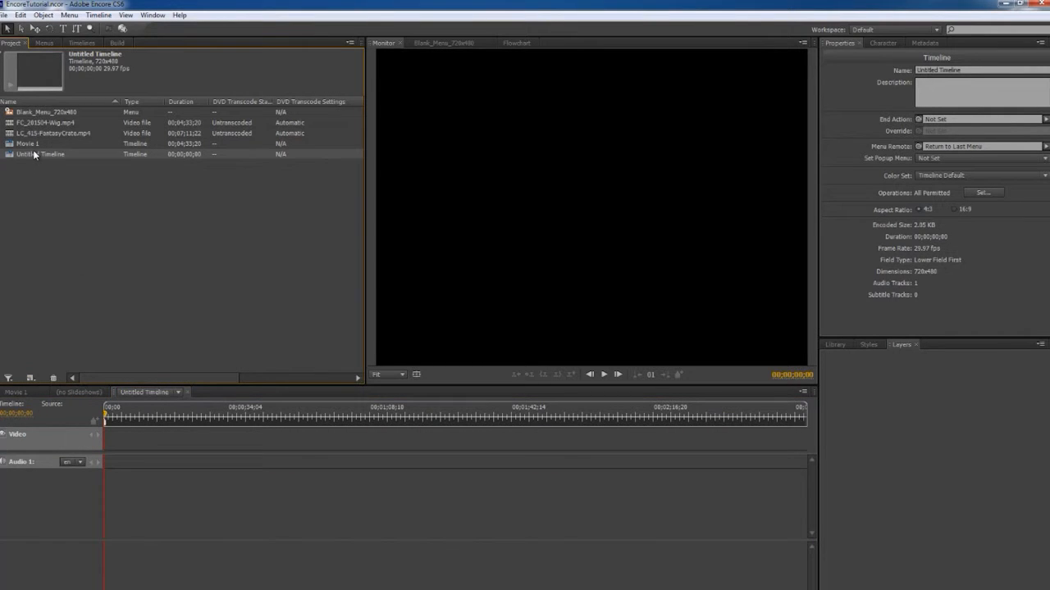
right_click(34, 152)
left_click(65, 248)
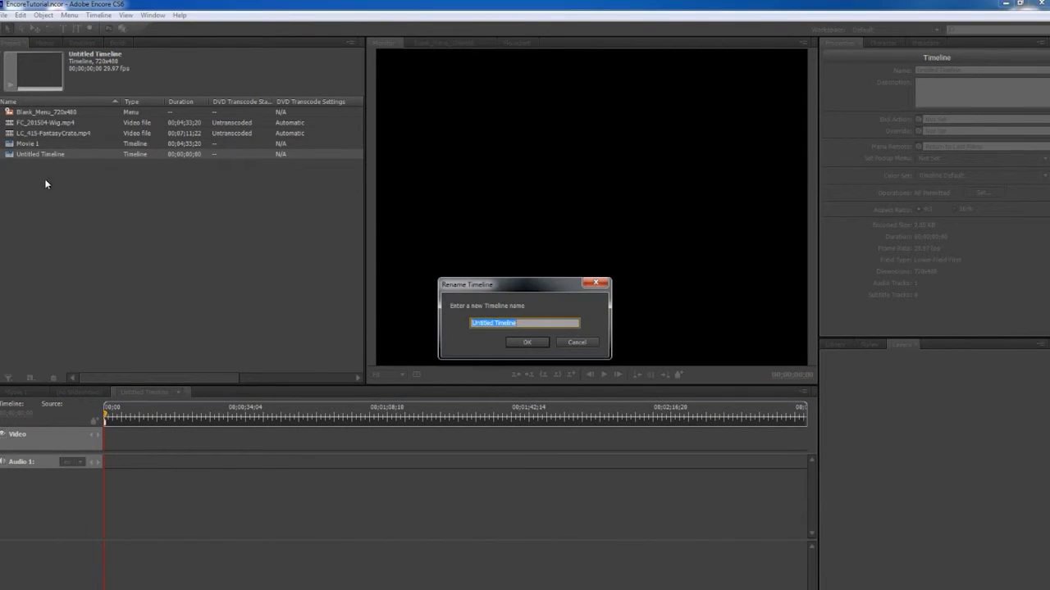
type("M")
key("Return")
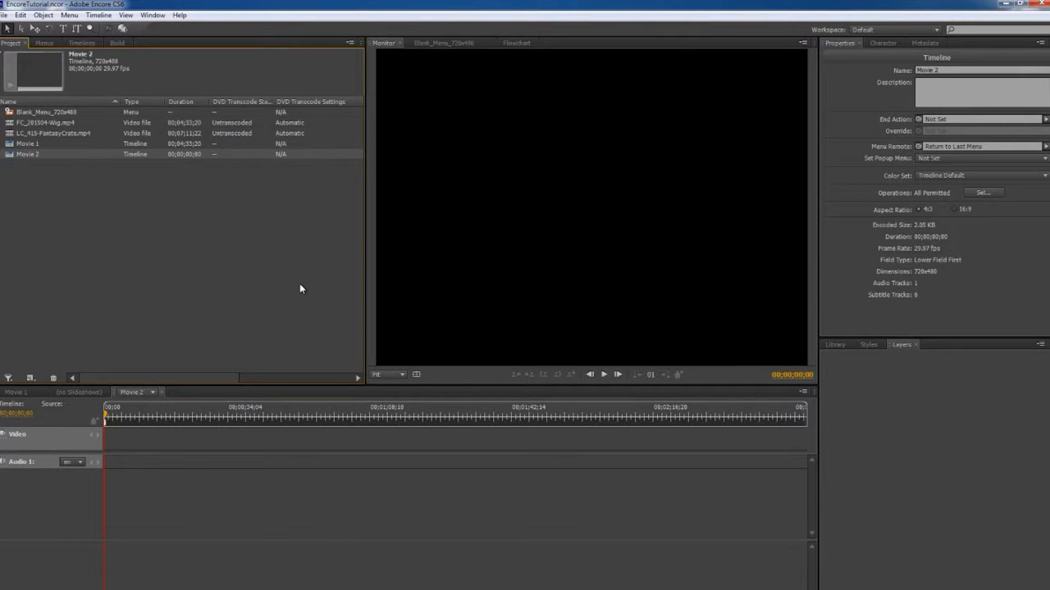
- Reorder the timeline views so Movie 1 sits directly before Movie 2 and adjust the height of the timeline area
left_click(90, 219)
left_click(28, 144)
left_click_drag(30, 392, 93, 402)
left_click_drag(29, 396, 64, 519)
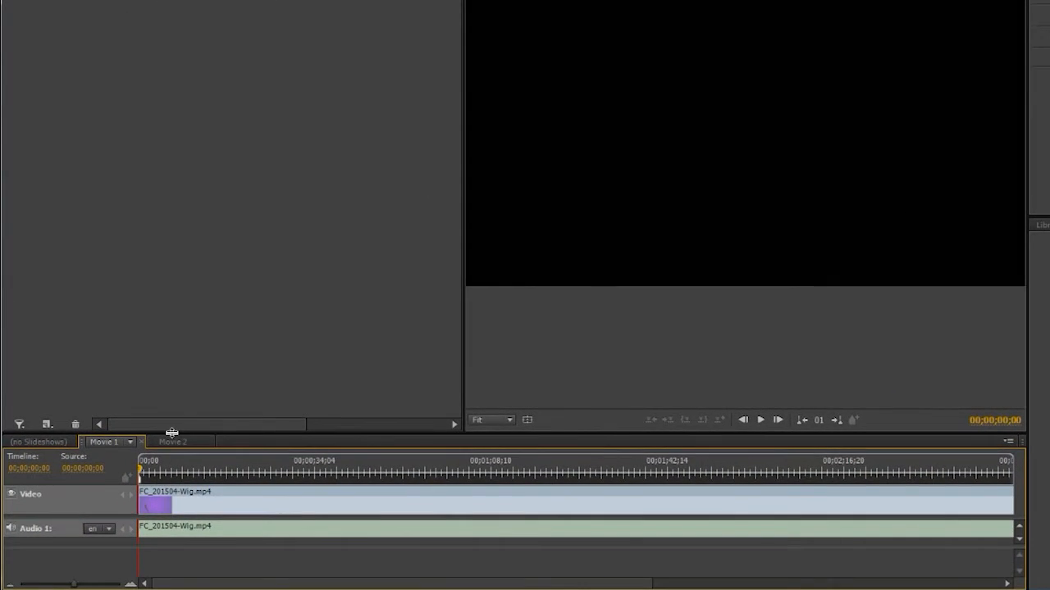
left_click_drag(132, 513, 138, 469)
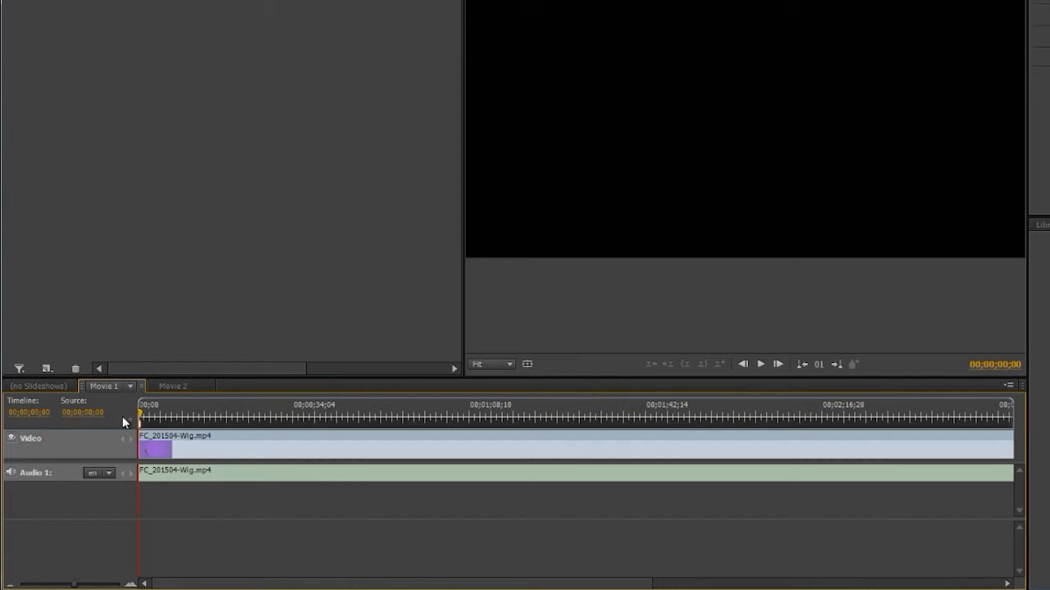
- Compare the two timelines and place LC_415-FantasyCrate.mp4 at the start of the Movie 2 timeline
left_click(165, 385)
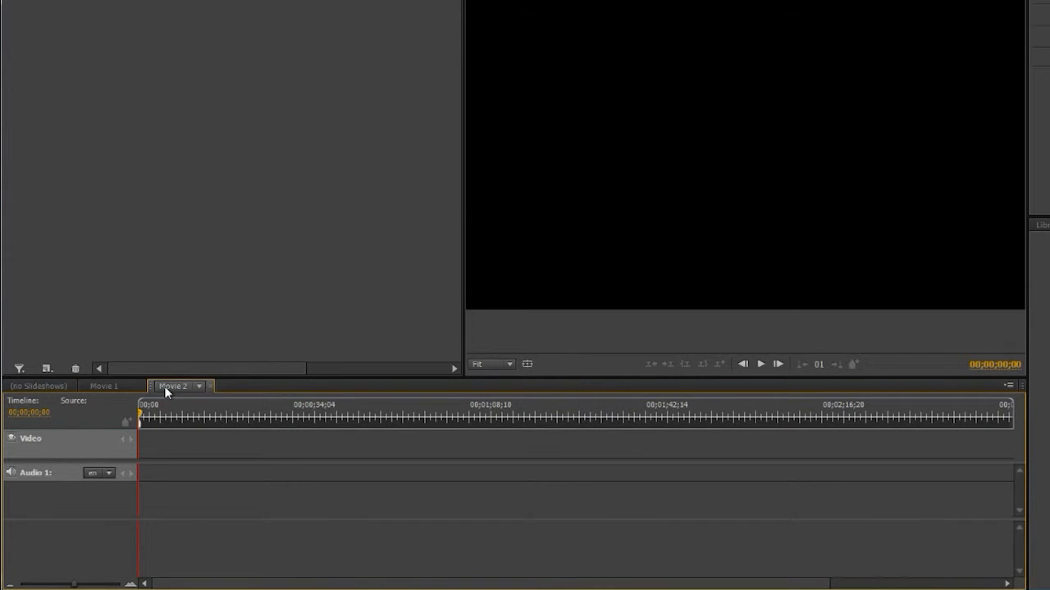
left_click(96, 386)
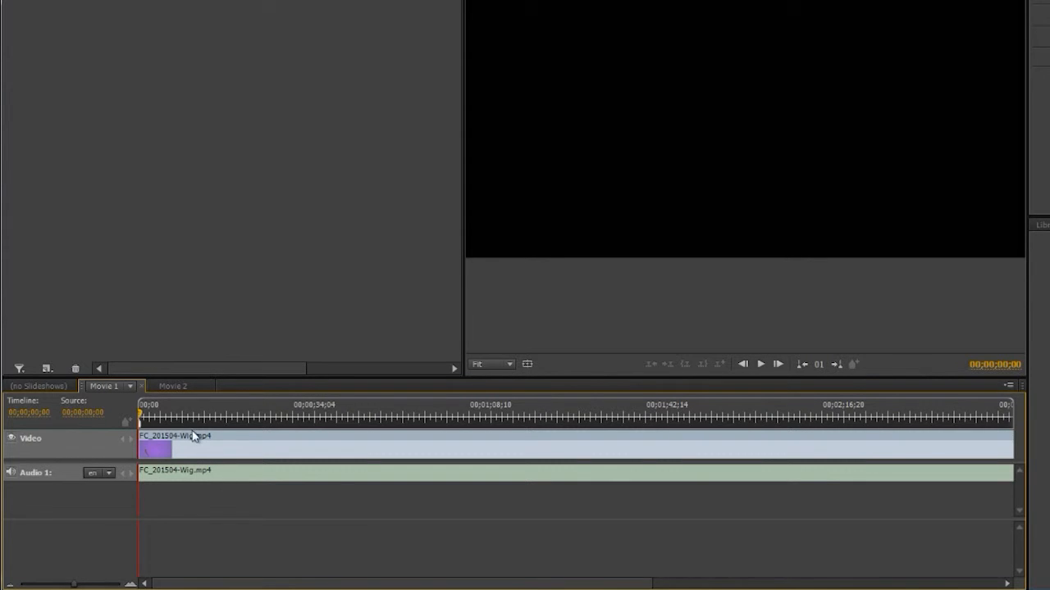
left_click(198, 449)
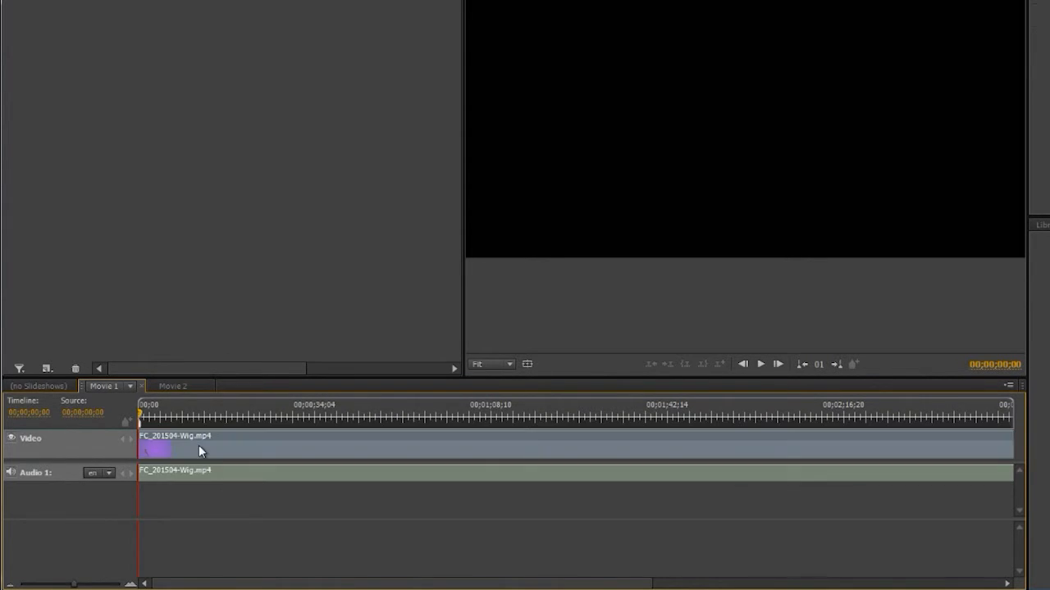
left_click(171, 384)
left_click_drag(164, 4, 161, 449)
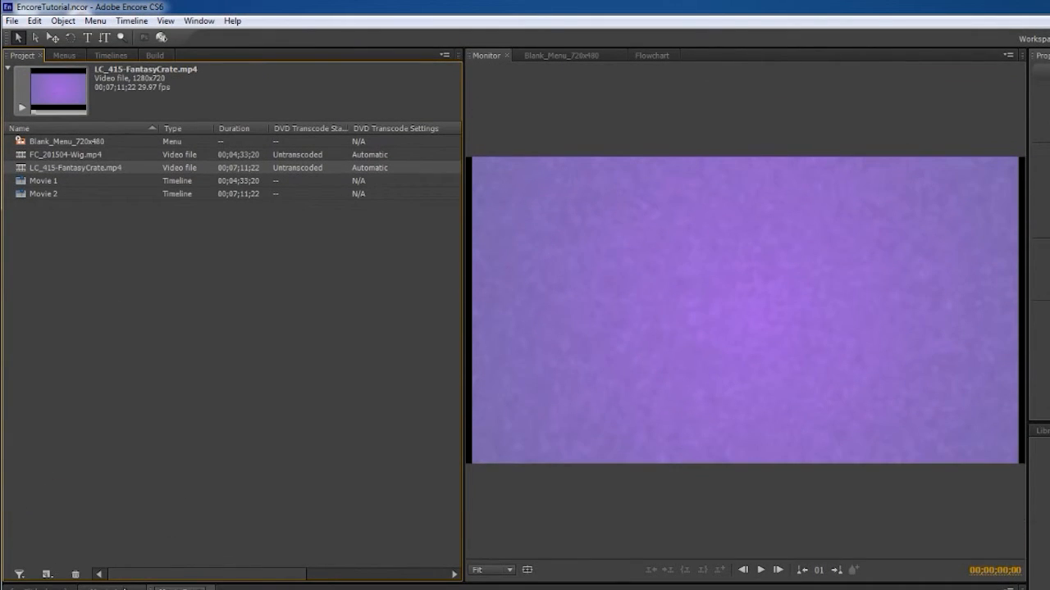
- Open the Blank_Menu_720x480 menu and convert its "Movie 1" text to a button using the Direct Select Tool
left_click(124, 588)
left_click(56, 586)
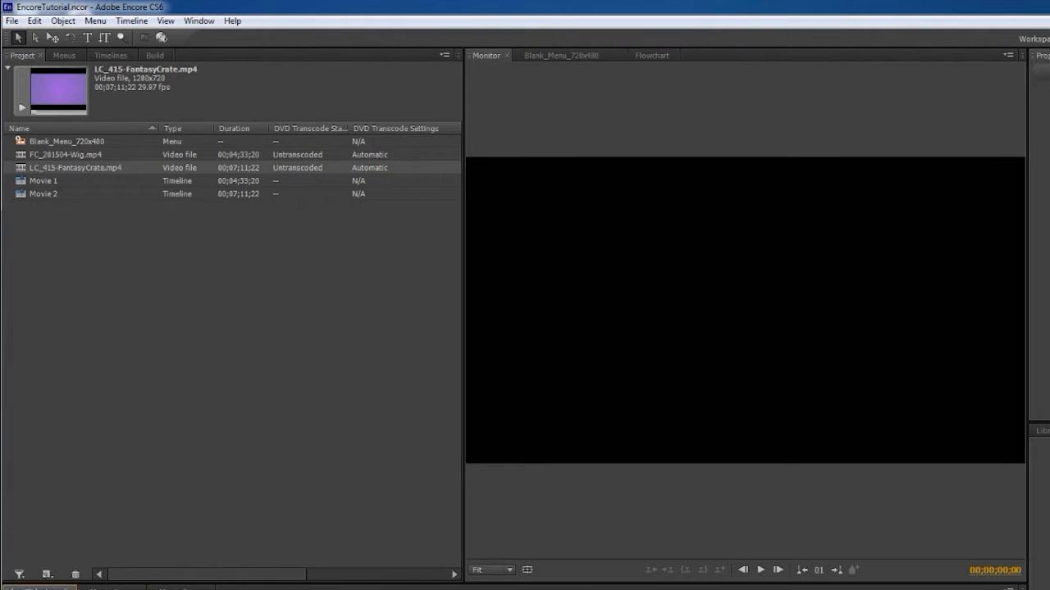
double_click(92, 143)
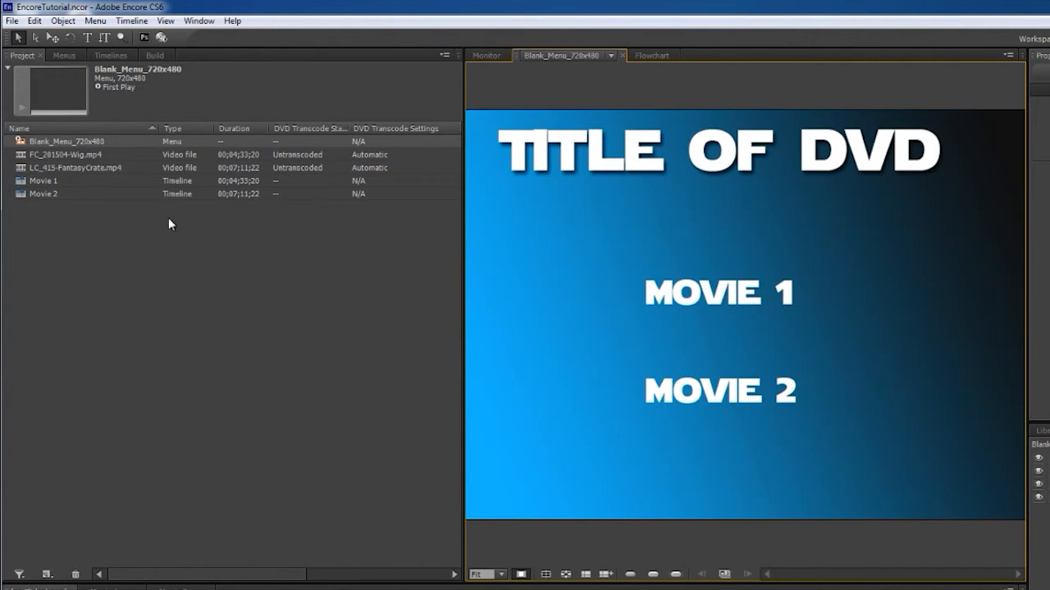
left_click(35, 37)
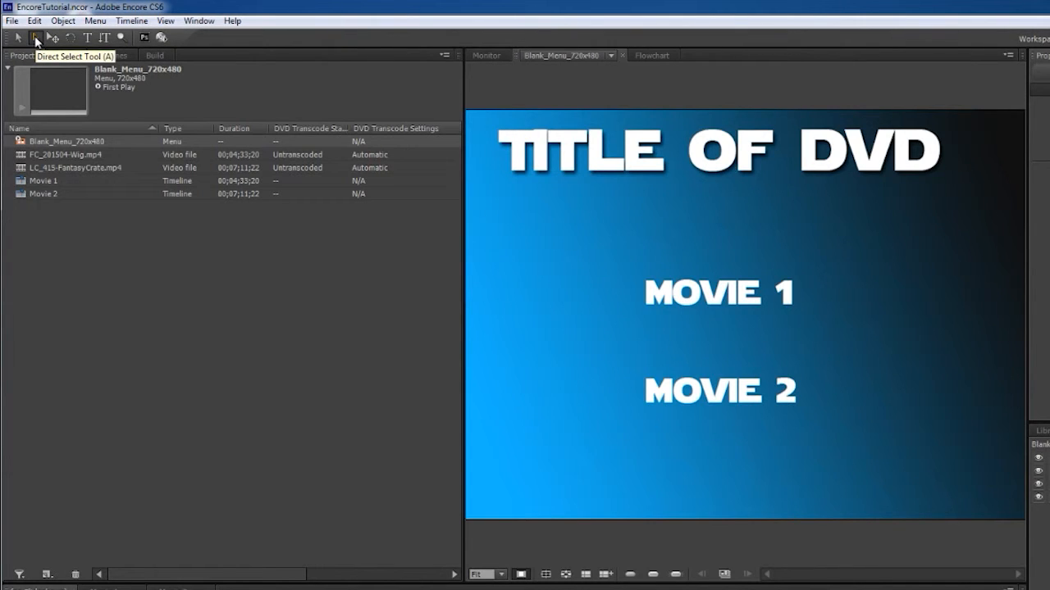
left_click(752, 292)
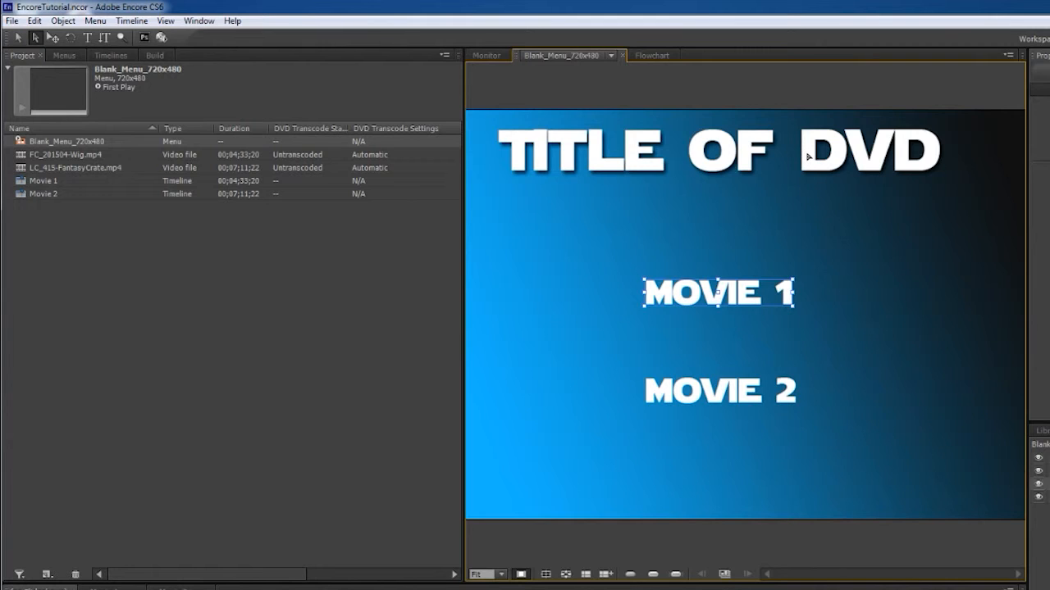
right_click(734, 300)
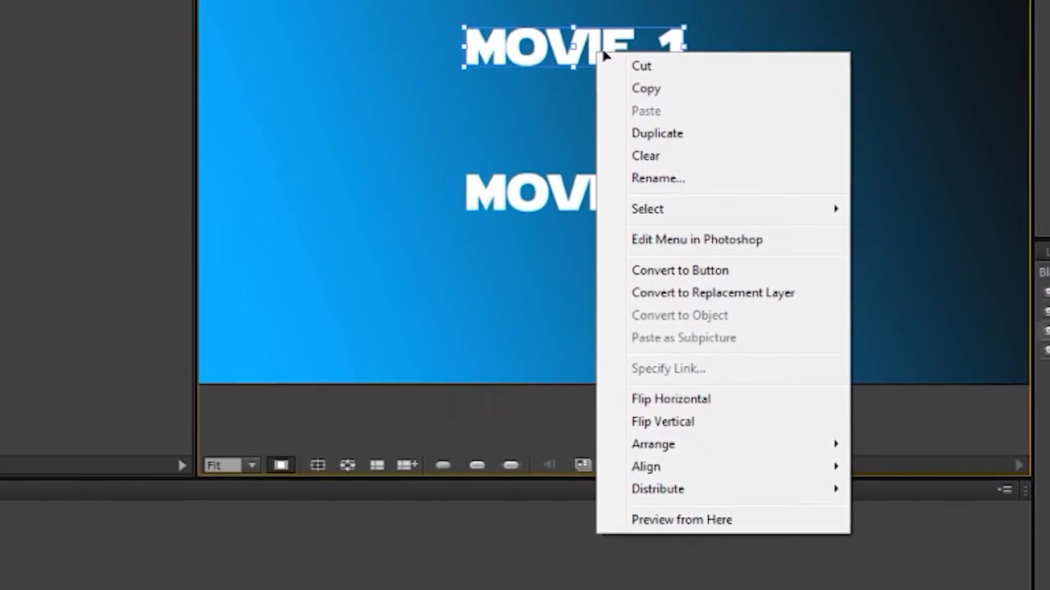
left_click(709, 267)
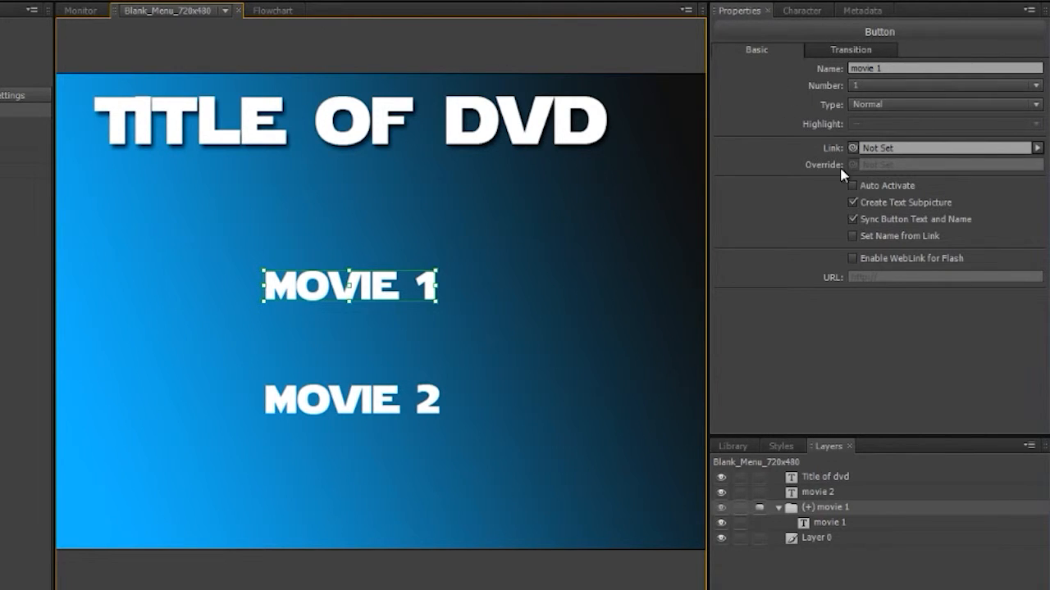
- Link the Movie 1 button to Chapter 1 of the Movie 1 timeline and turn off its Create Text Subpicture option
left_click(853, 146)
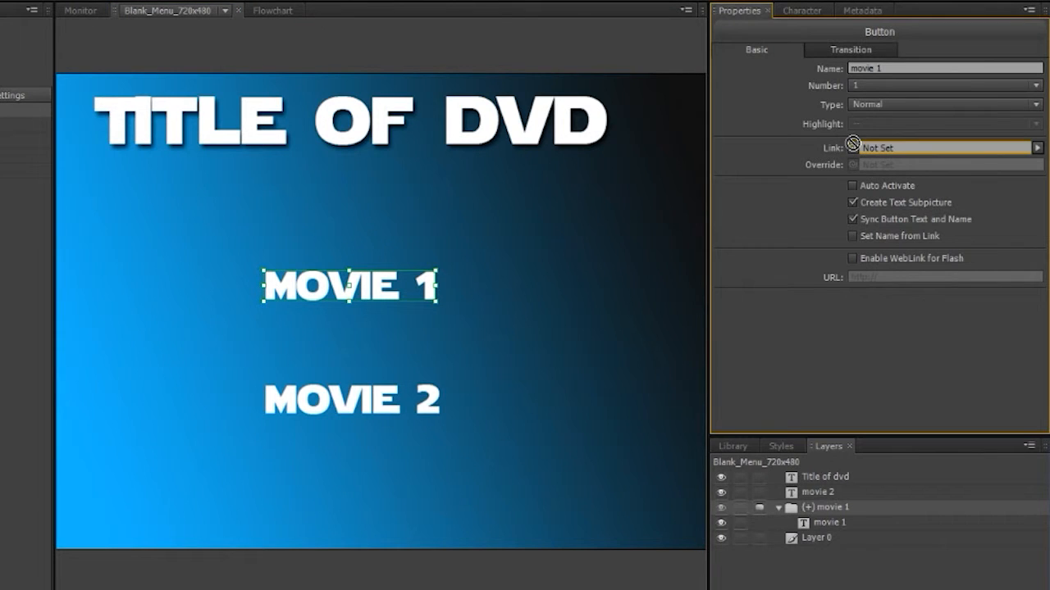
left_click_drag(853, 142, 205, 160)
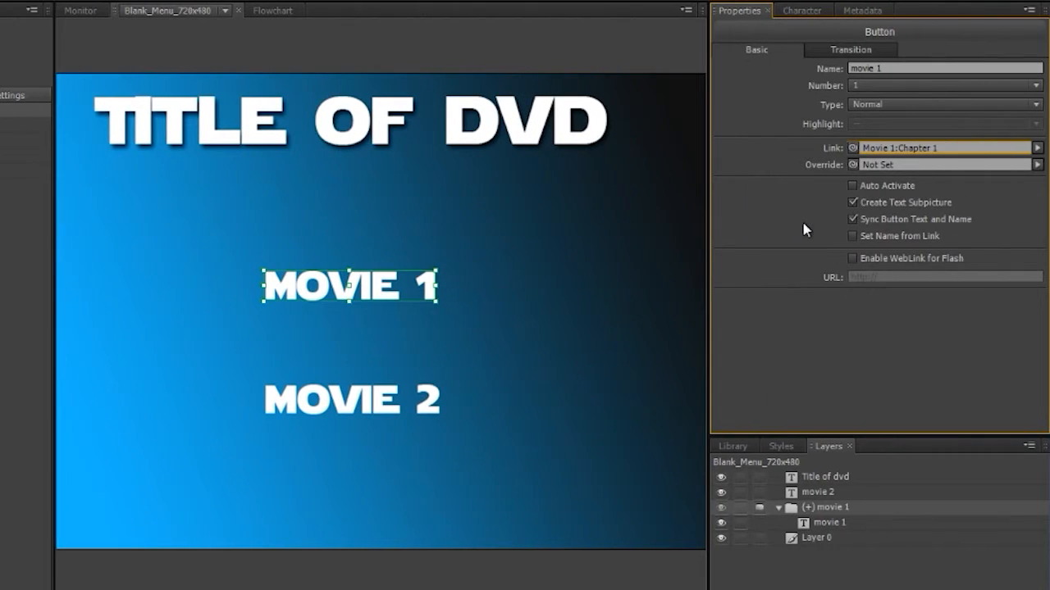
left_click(854, 203)
left_click(853, 202)
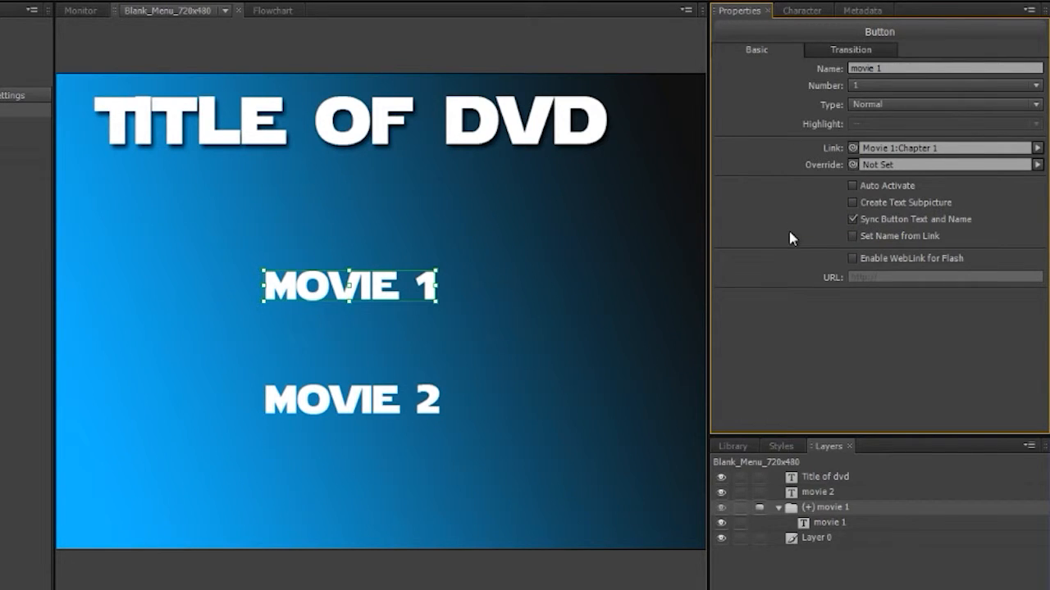
- Review the character formatting and metadata of the Movie 1 button and return to its properties
left_click(796, 12)
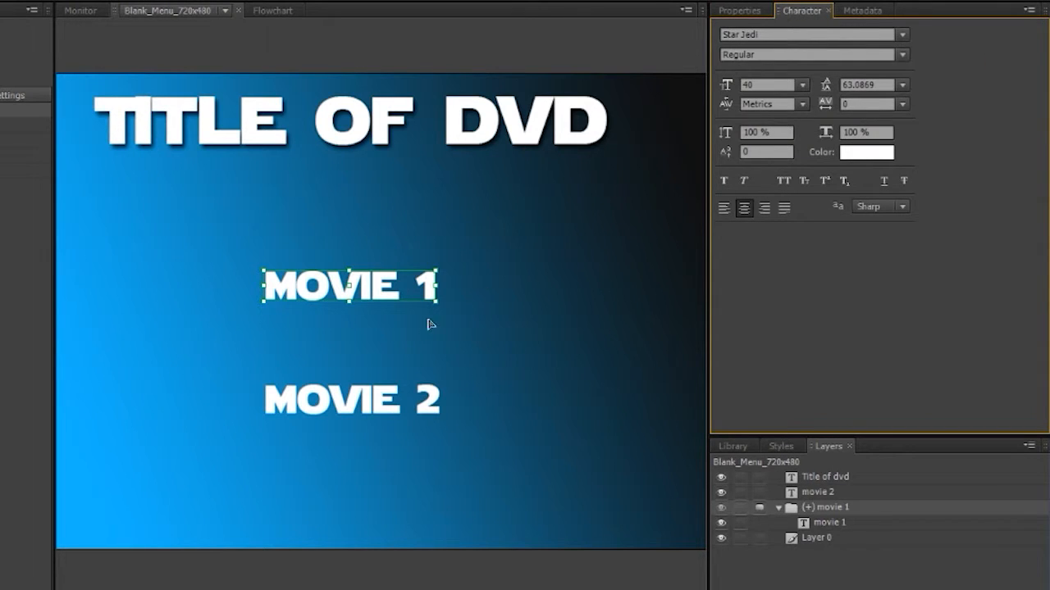
left_click(861, 10)
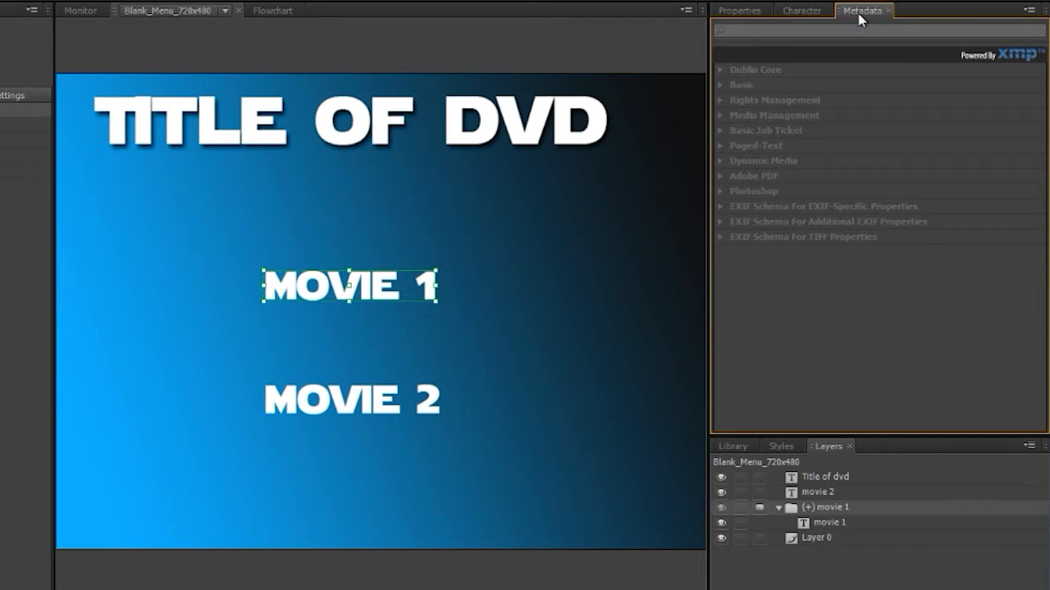
left_click(753, 11)
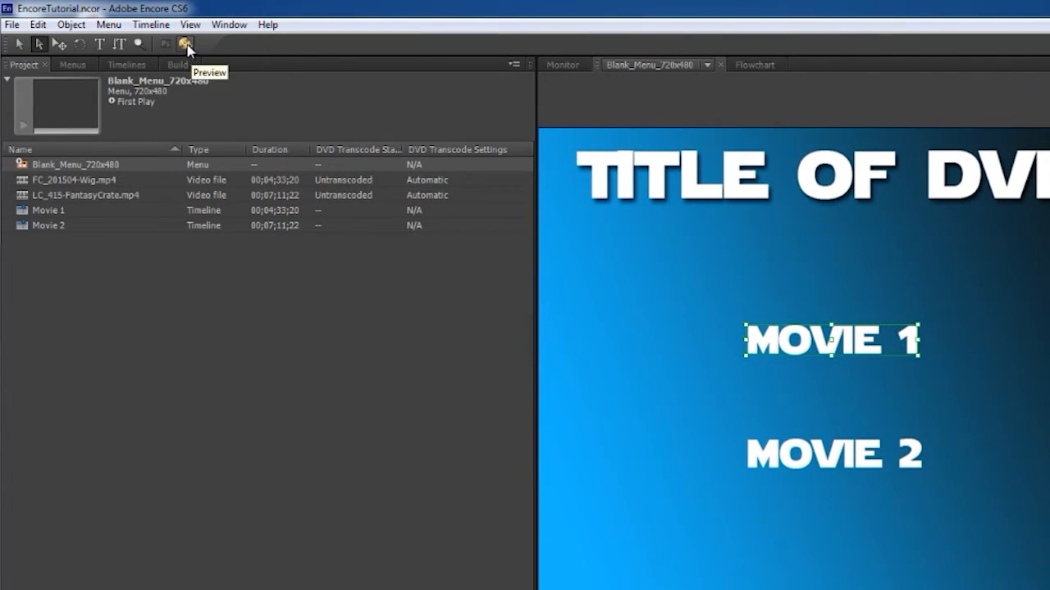
- Preview the project, play Movie 1 from the menu, and exit the preview
left_click(185, 45)
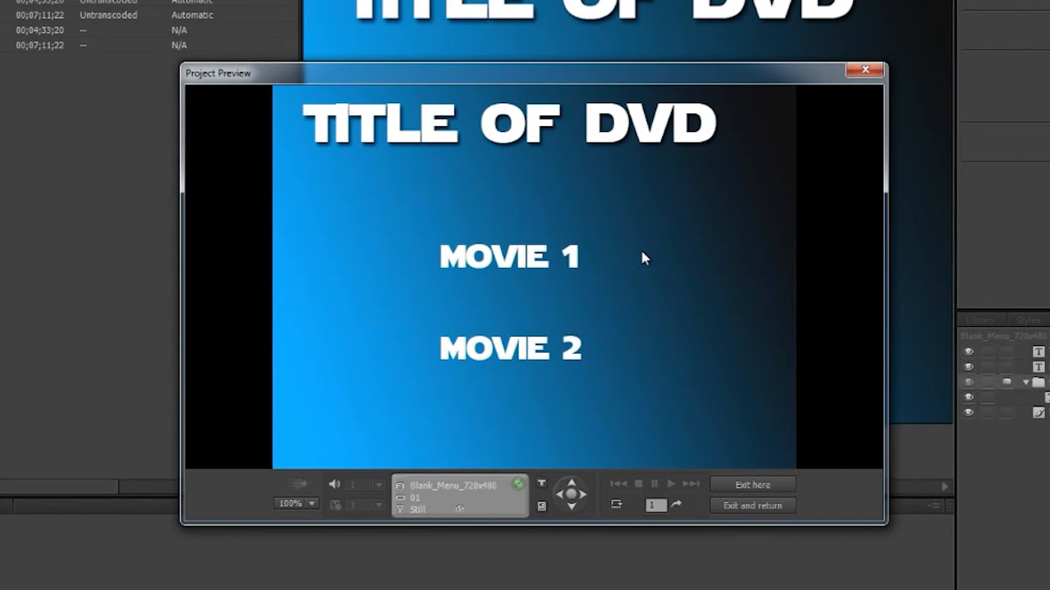
left_click(510, 256)
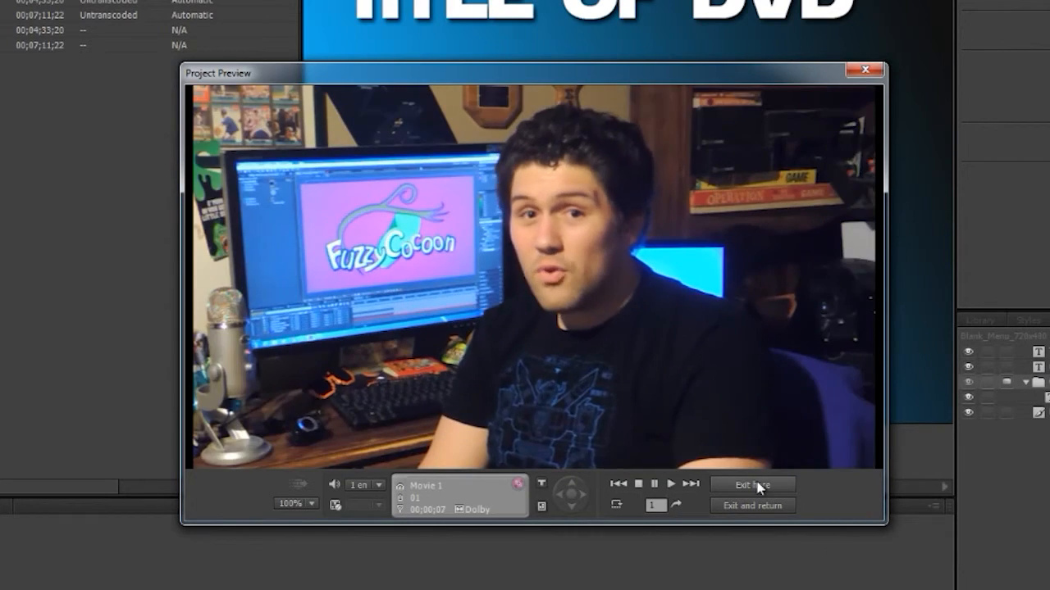
left_click(752, 486)
- Reopen the menu, convert the "Movie 2" text to a button and link it to Chapter 1 of the Movie 2 timeline
double_click(33, 128)
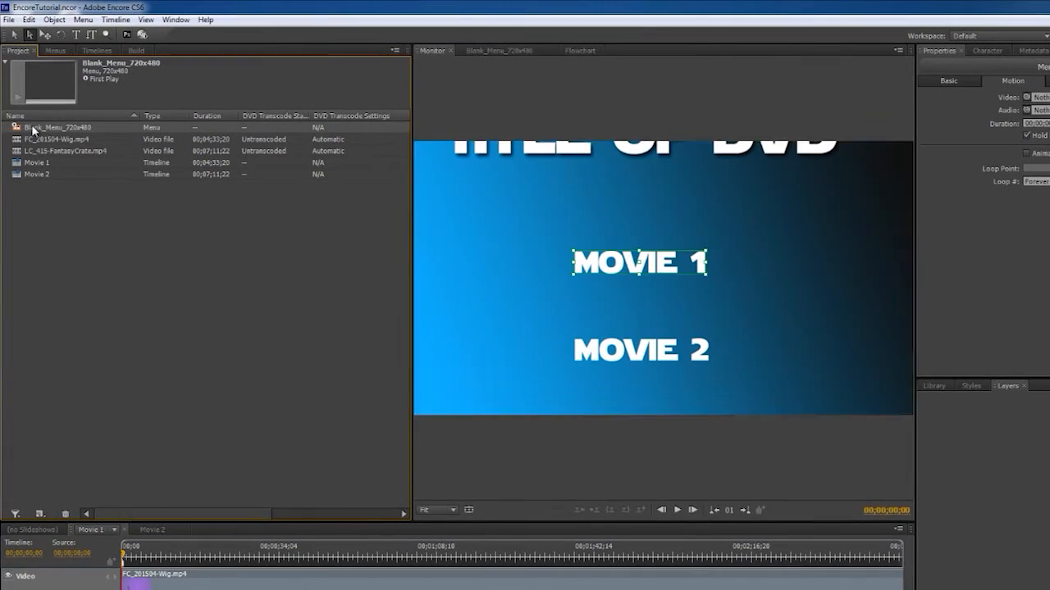
left_click(653, 352)
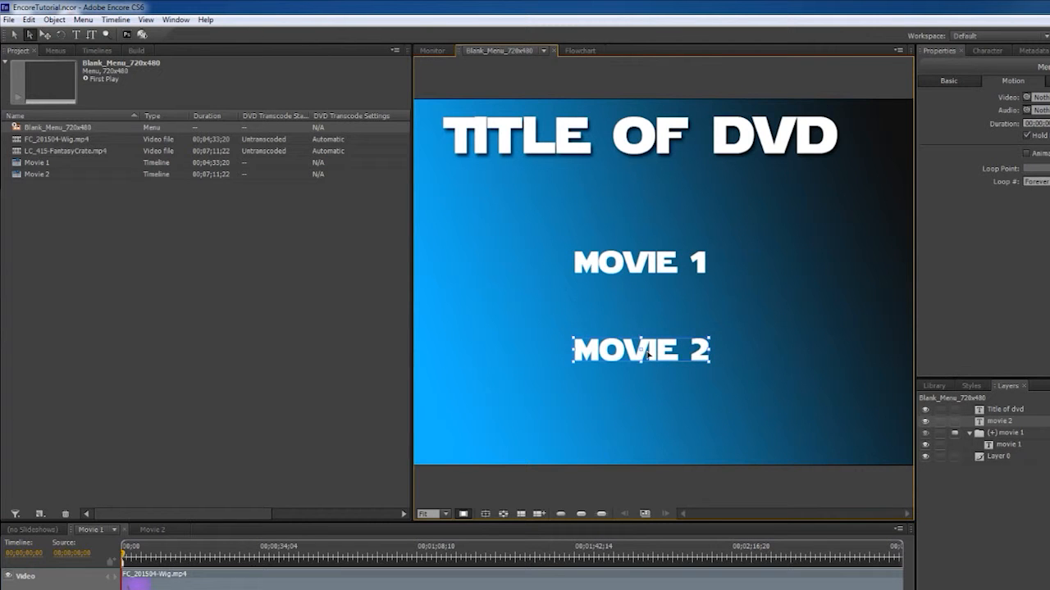
right_click(660, 359)
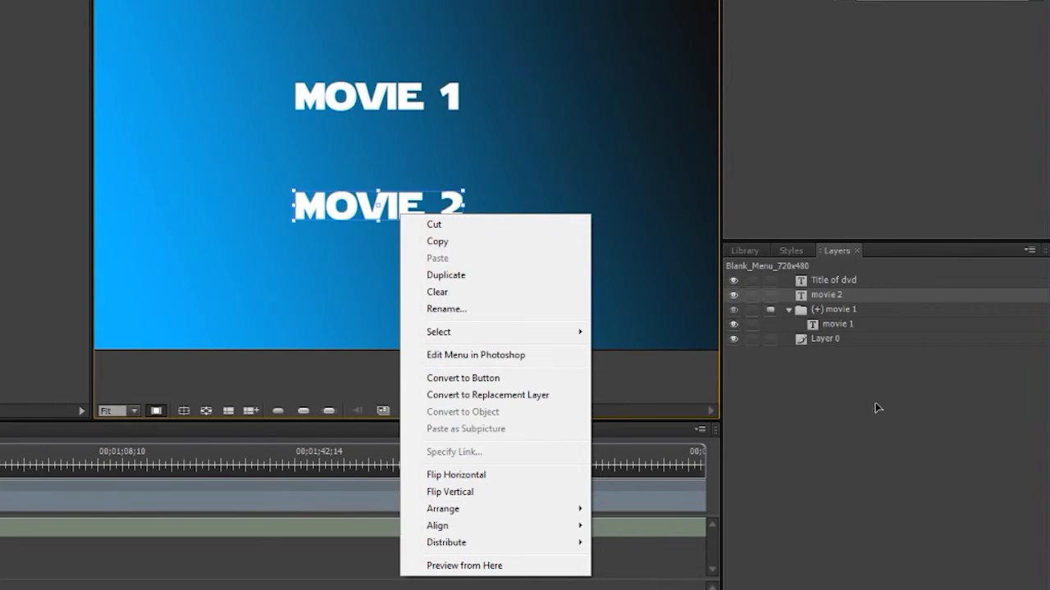
left_click(876, 407)
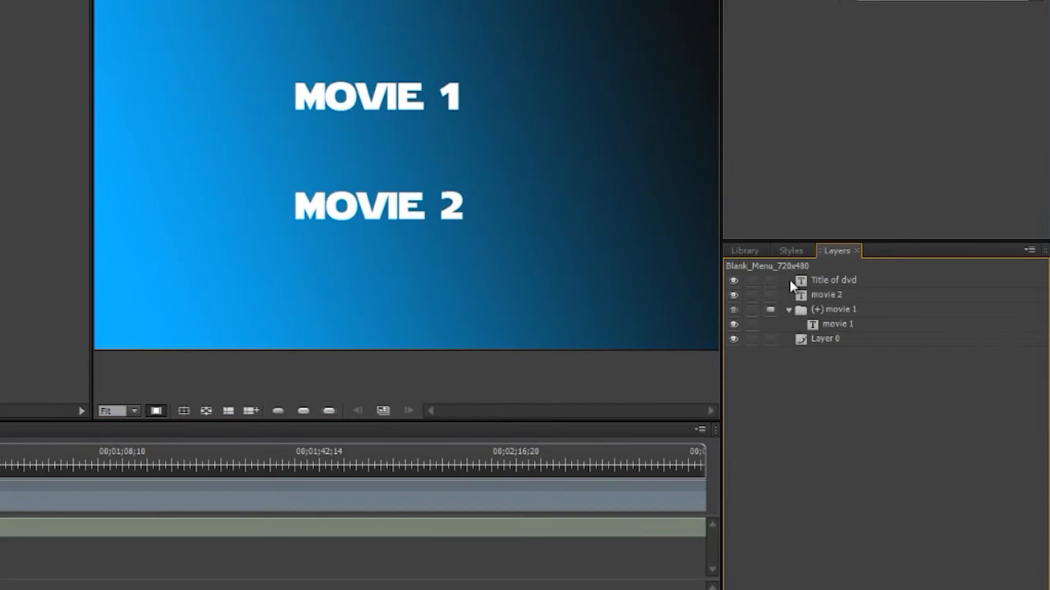
left_click(393, 215)
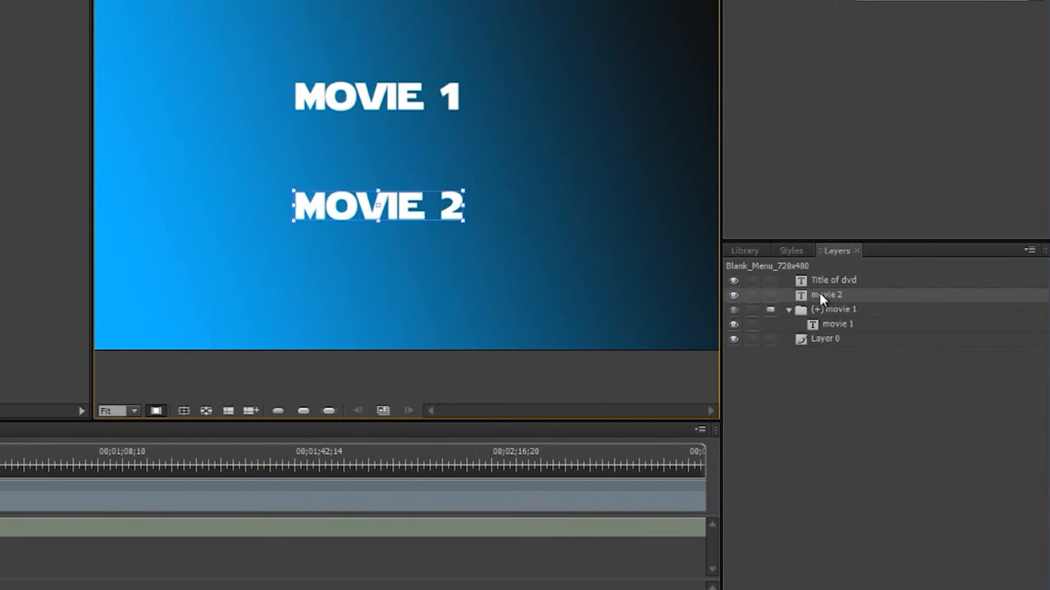
left_click(769, 298)
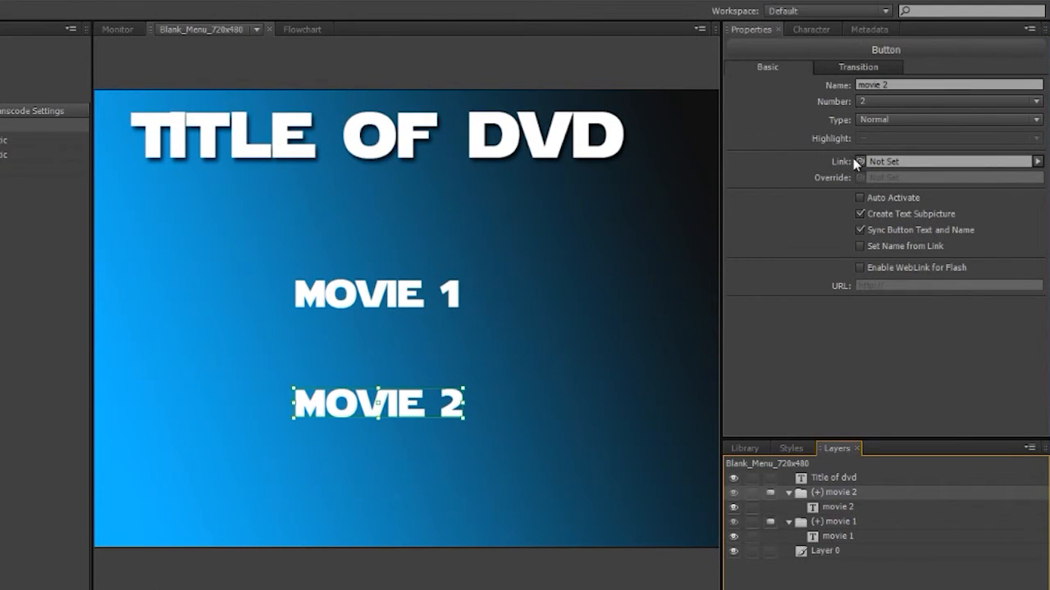
left_click_drag(858, 161, 33, 174)
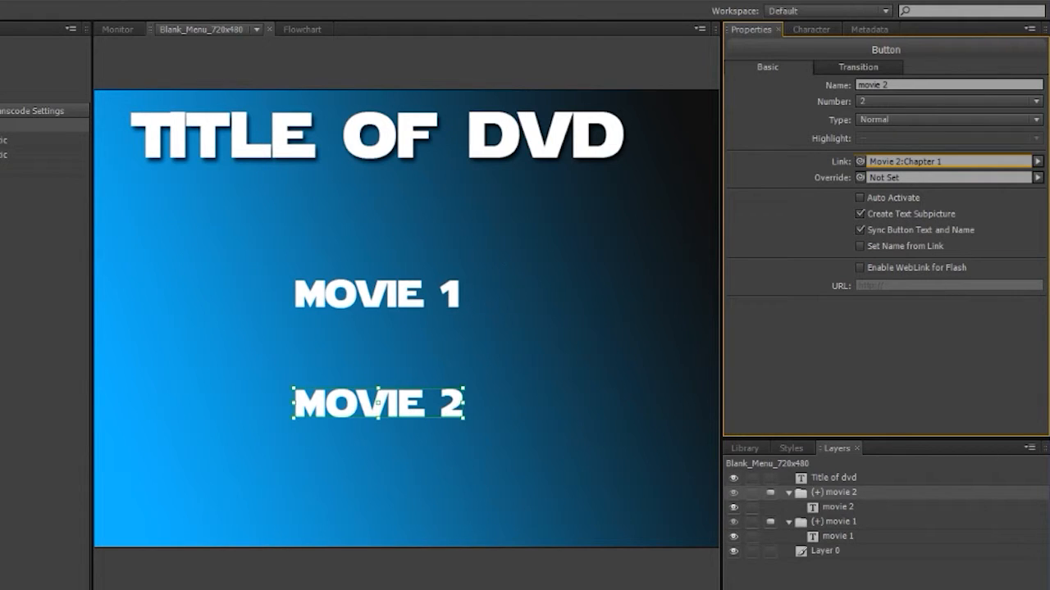
- Preview the project, play Movie 2 from the menu, and exit the preview
key("ctrl+alt+space")
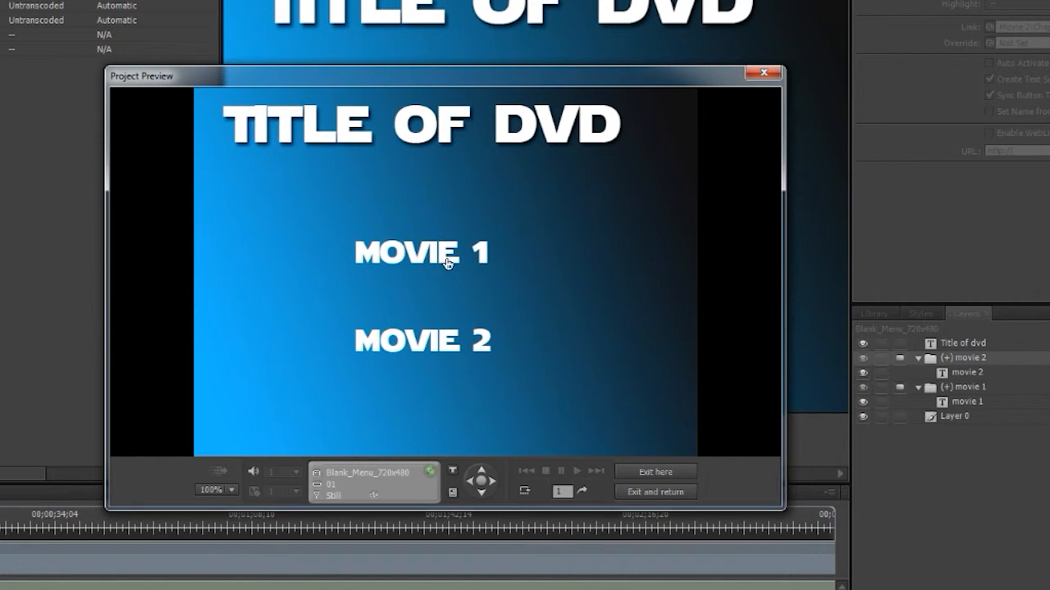
left_click(438, 338)
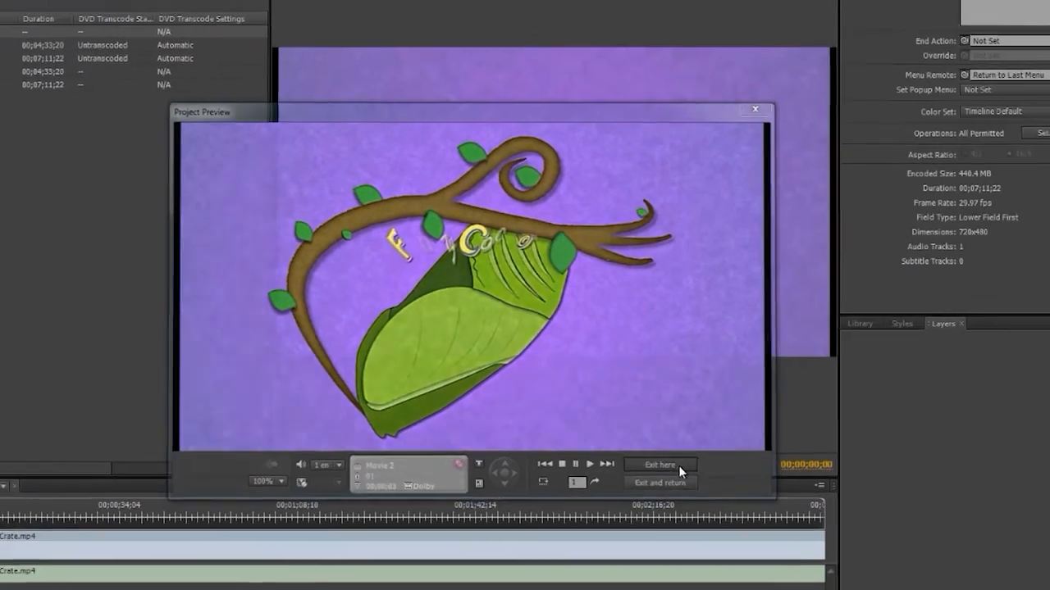
left_click(674, 473)
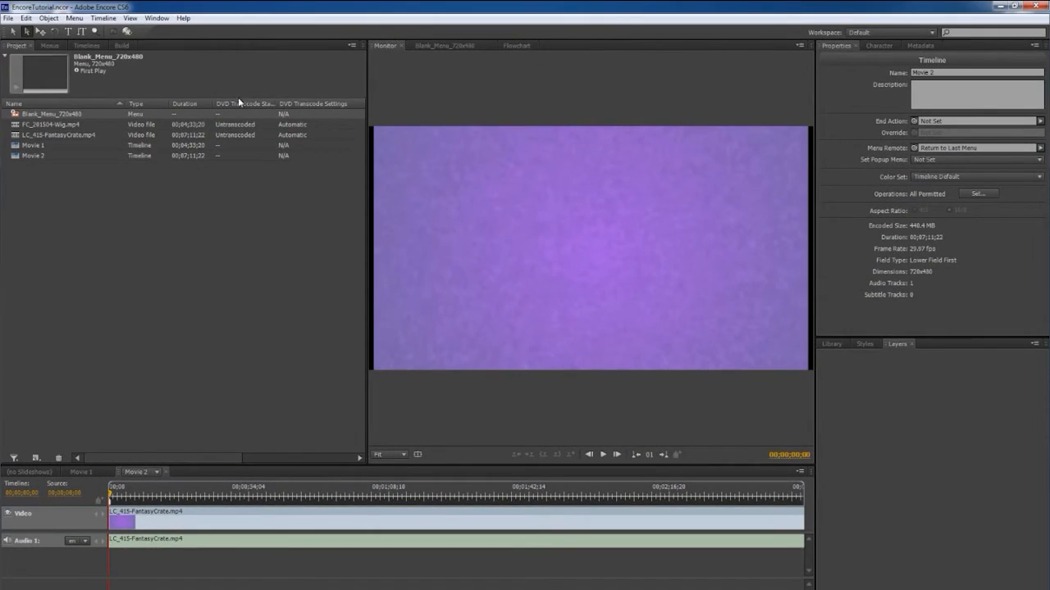
- Set the end action of the Movie 1 timeline to the Default link of Blank_Menu_720x480
left_click(36, 146)
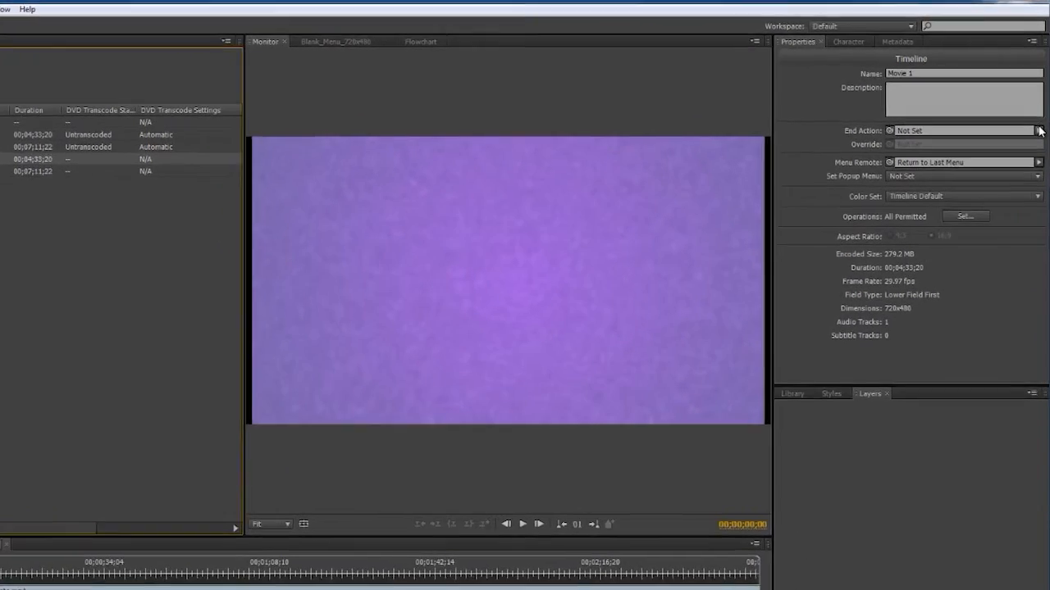
left_click(1040, 120)
left_click(1036, 151)
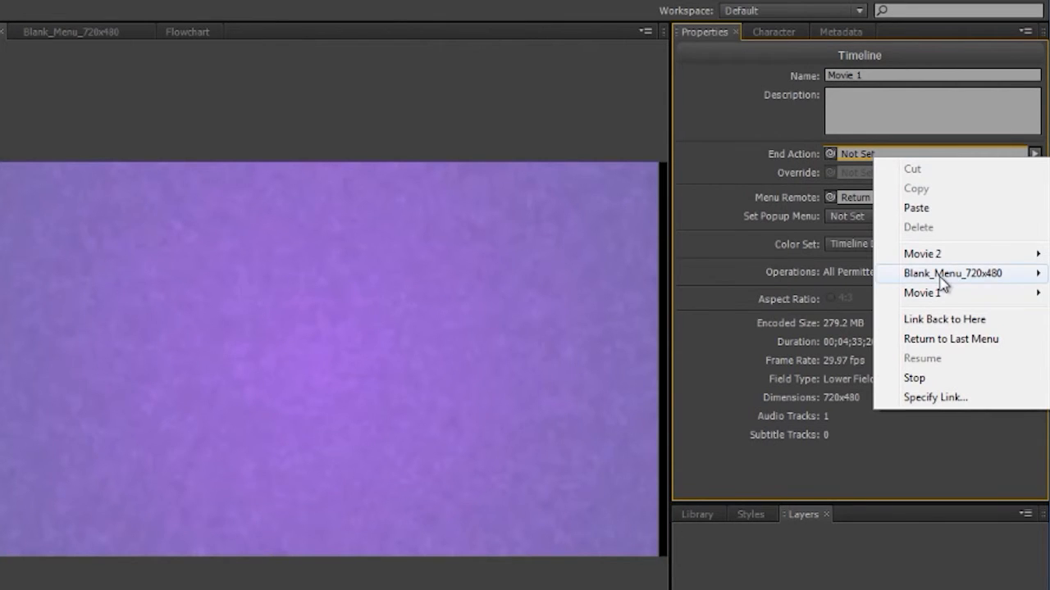
mouse_move(941, 280)
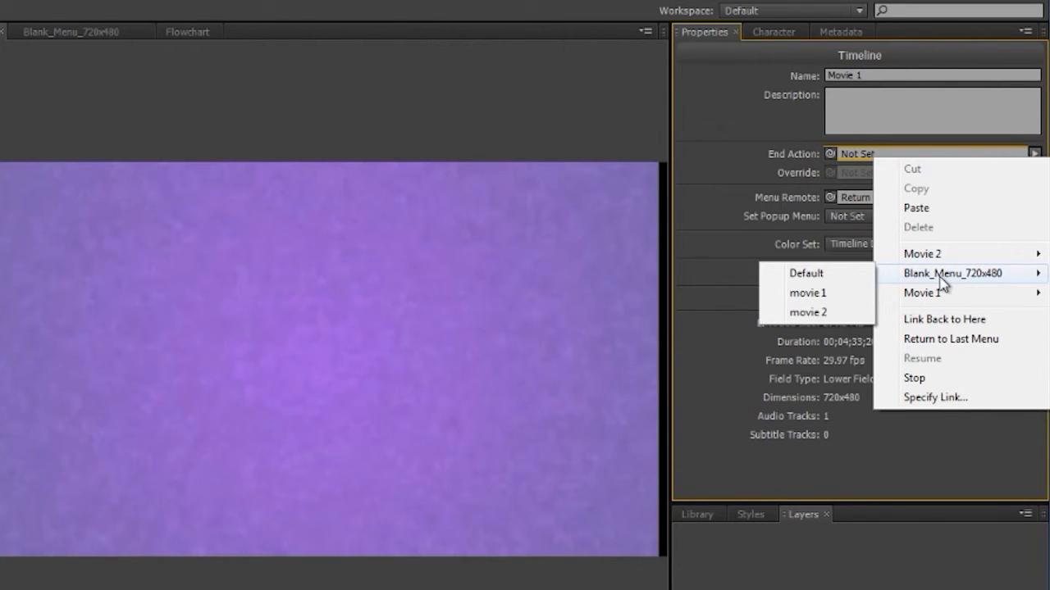
left_click(811, 275)
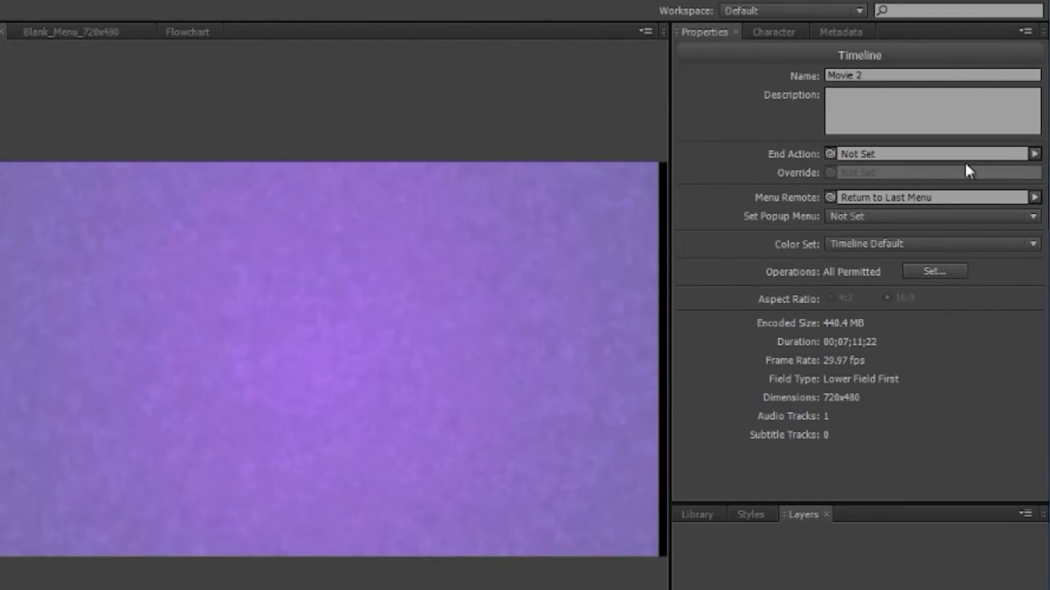
- Set the end action of the Movie 2 timeline to Blank_Menu_720x480:Default
left_click(1034, 154)
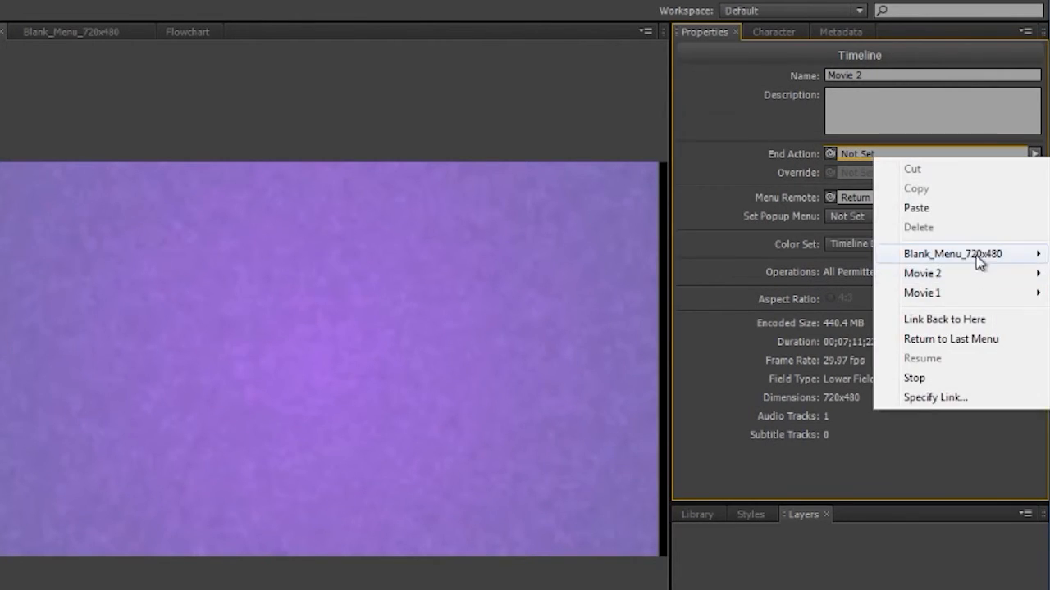
mouse_move(980, 260)
left_click(827, 259)
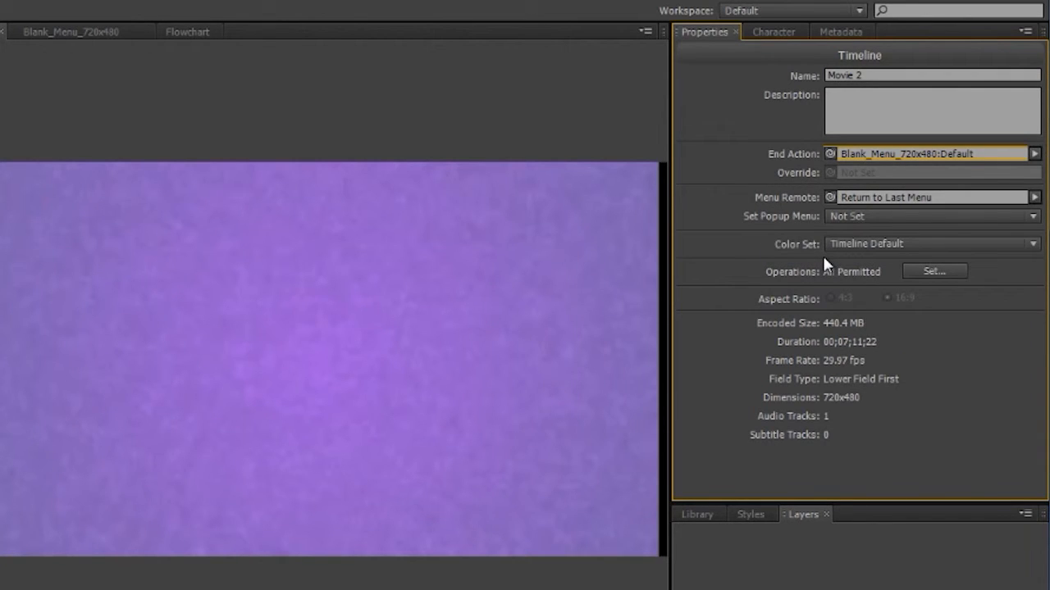
left_click(1034, 154)
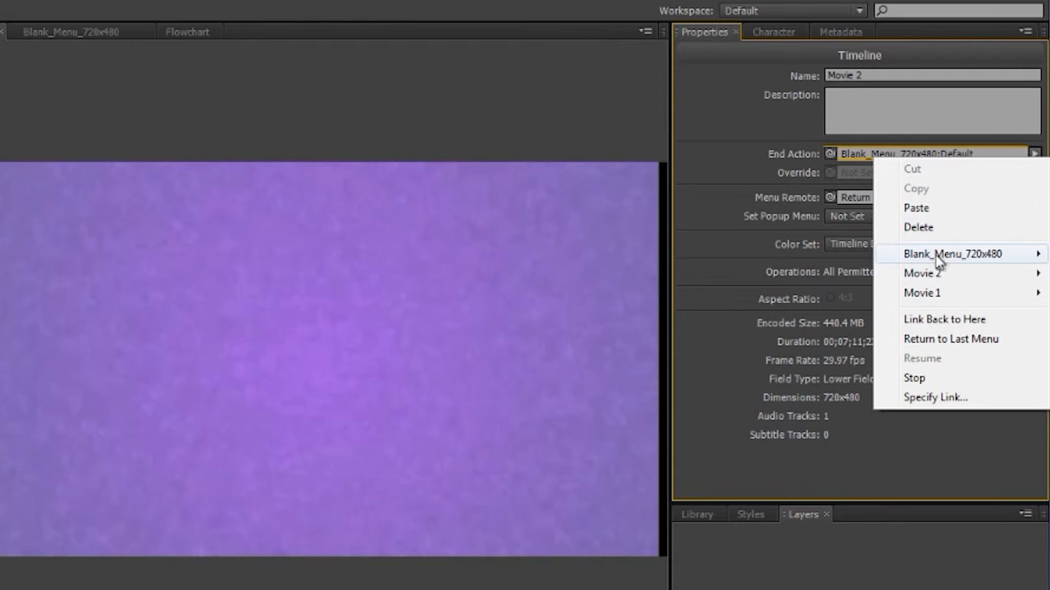
mouse_move(933, 283)
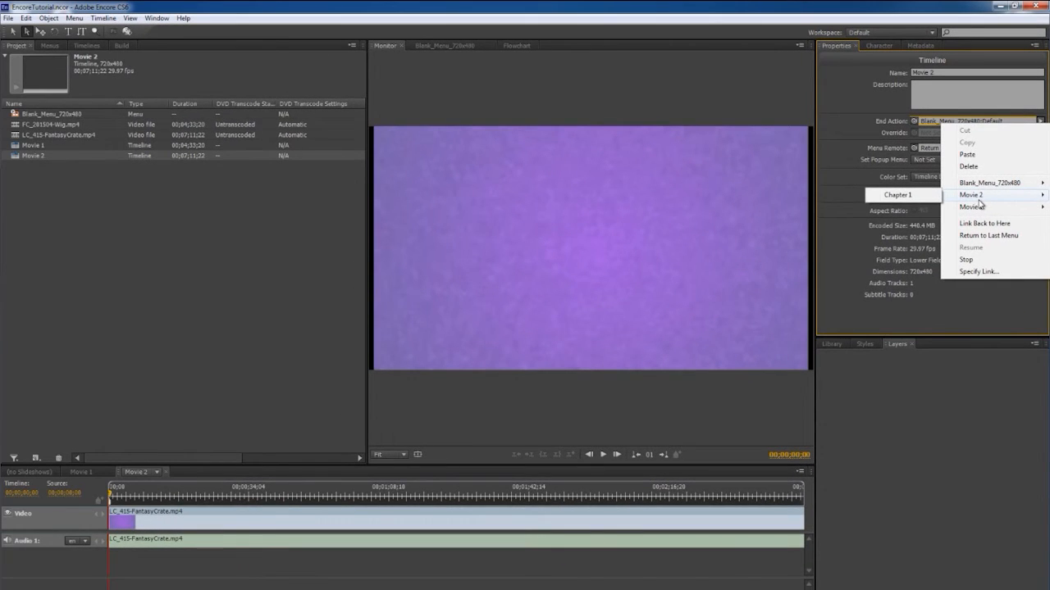
left_click(837, 121)
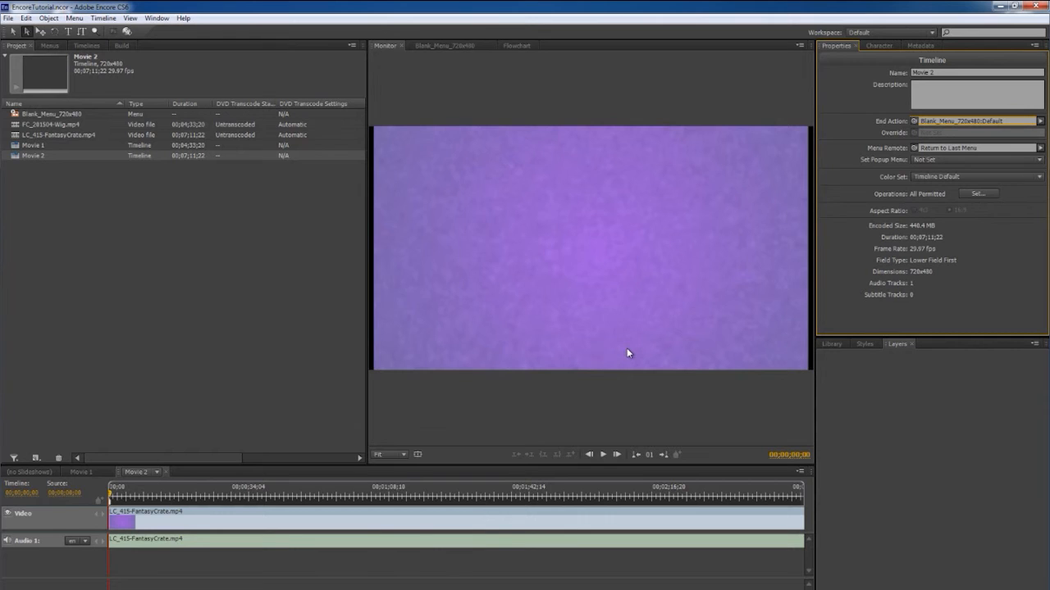
- Review the button links of Blank_Menu_720x480 and the list of timelines with their end actions
left_click(49, 45)
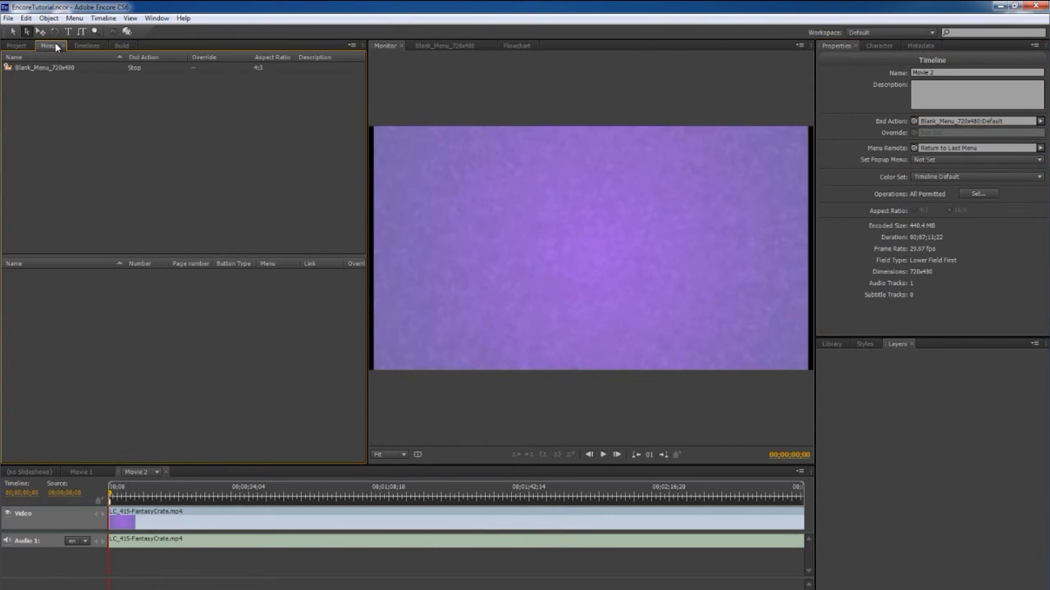
left_click(62, 68)
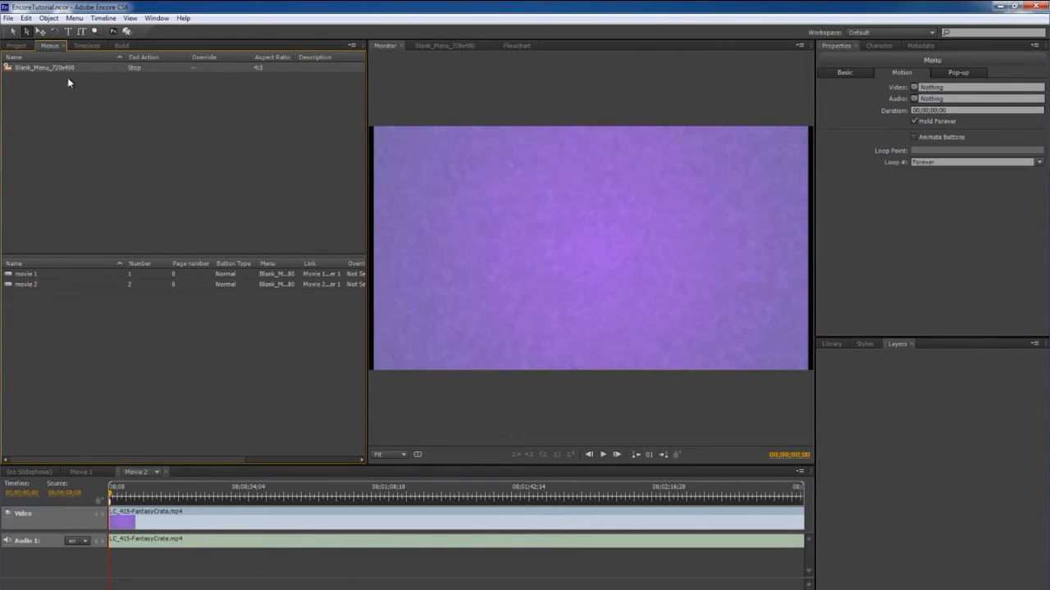
left_click(87, 45)
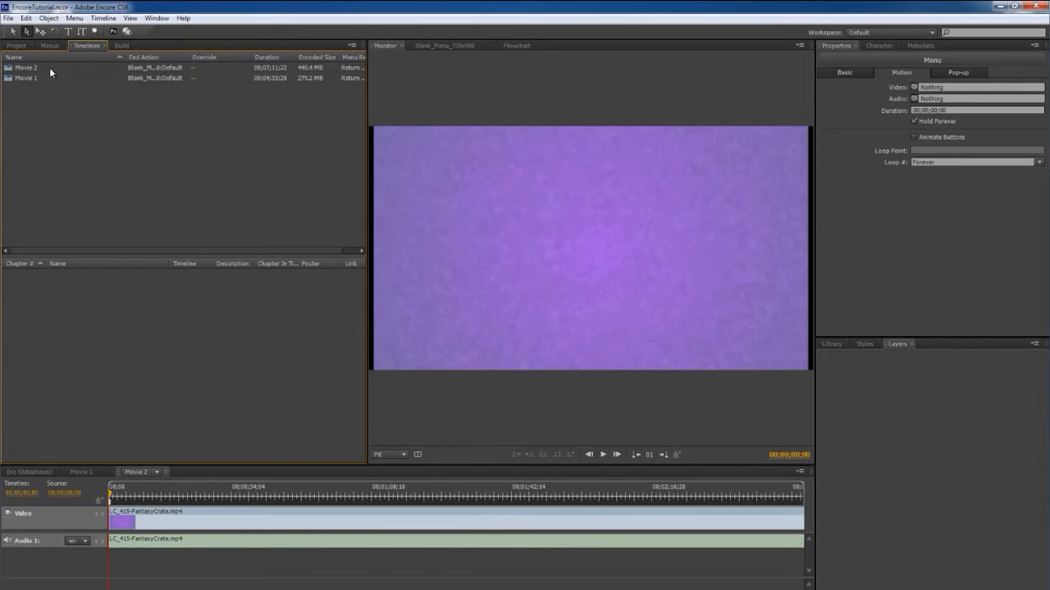
left_click(20, 47)
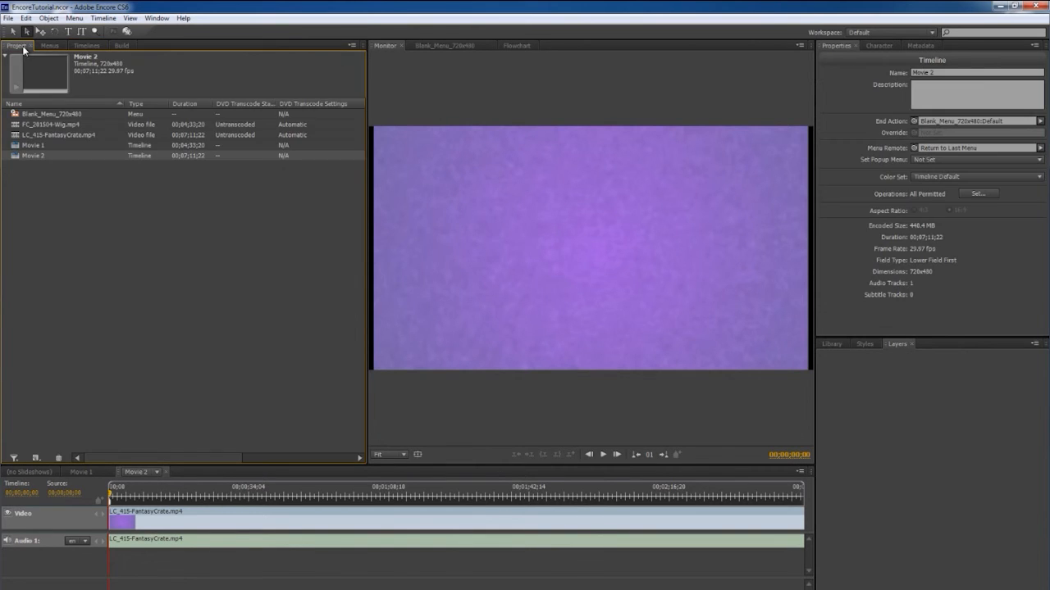
left_click(84, 46)
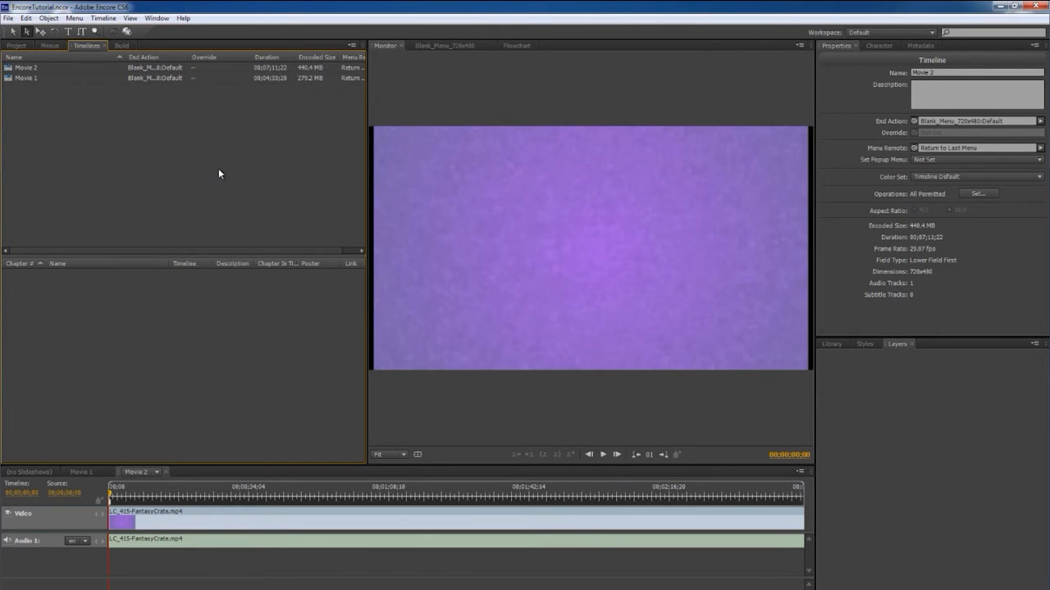
- Open the project's build settings and examine the output options for the Flash and Blu-ray formats
left_click(121, 46)
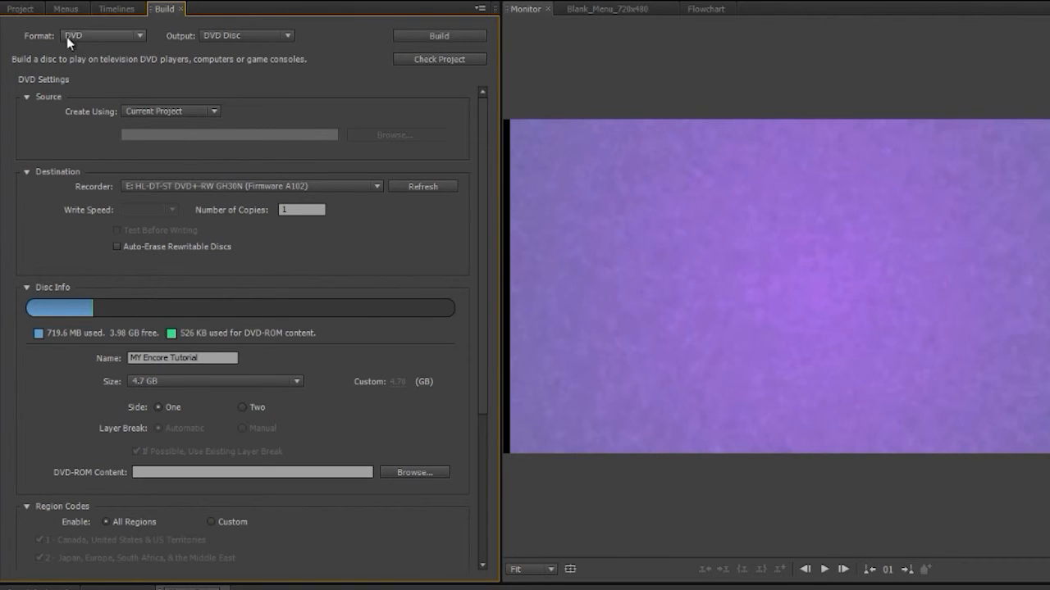
left_click(97, 39)
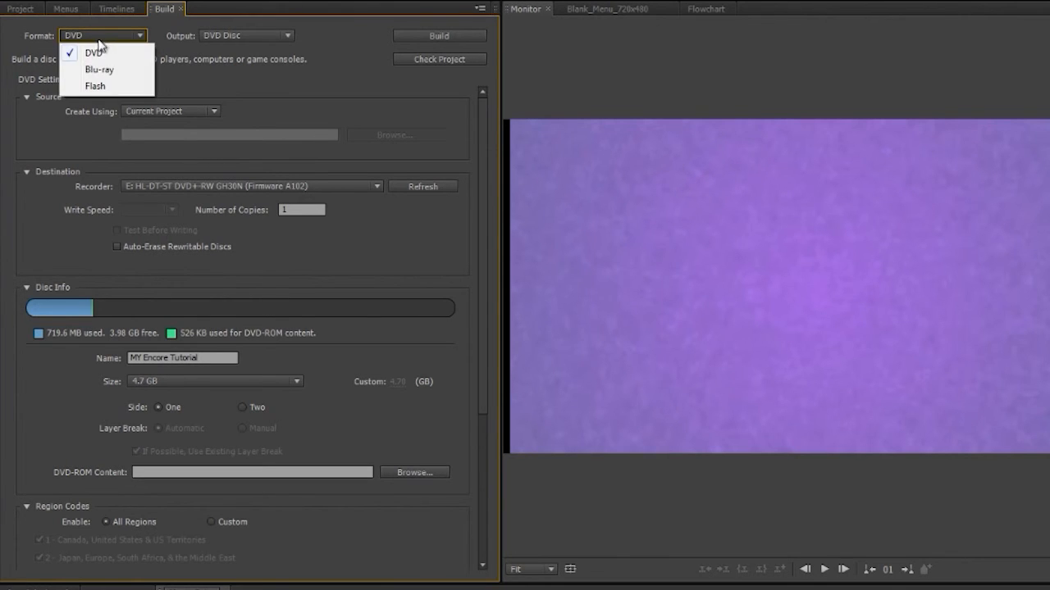
left_click(129, 88)
left_click(232, 41)
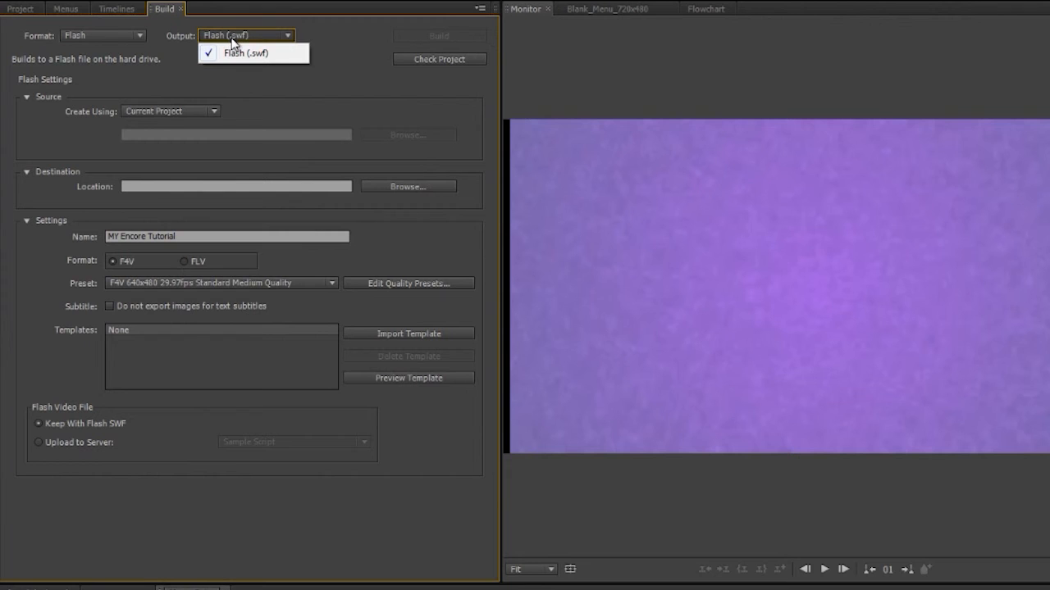
left_click(128, 34)
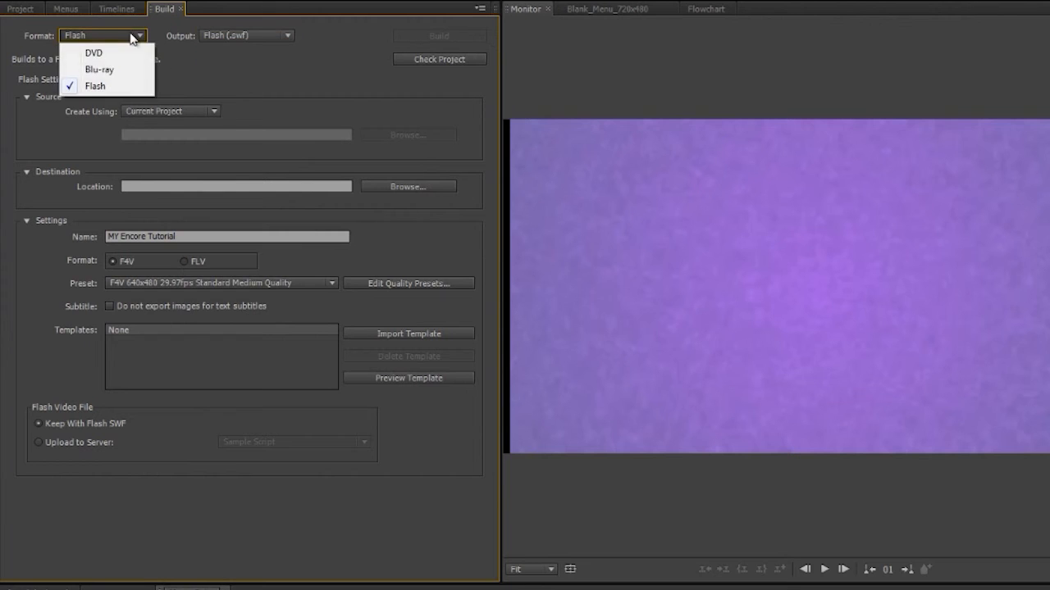
left_click(100, 70)
left_click(209, 36)
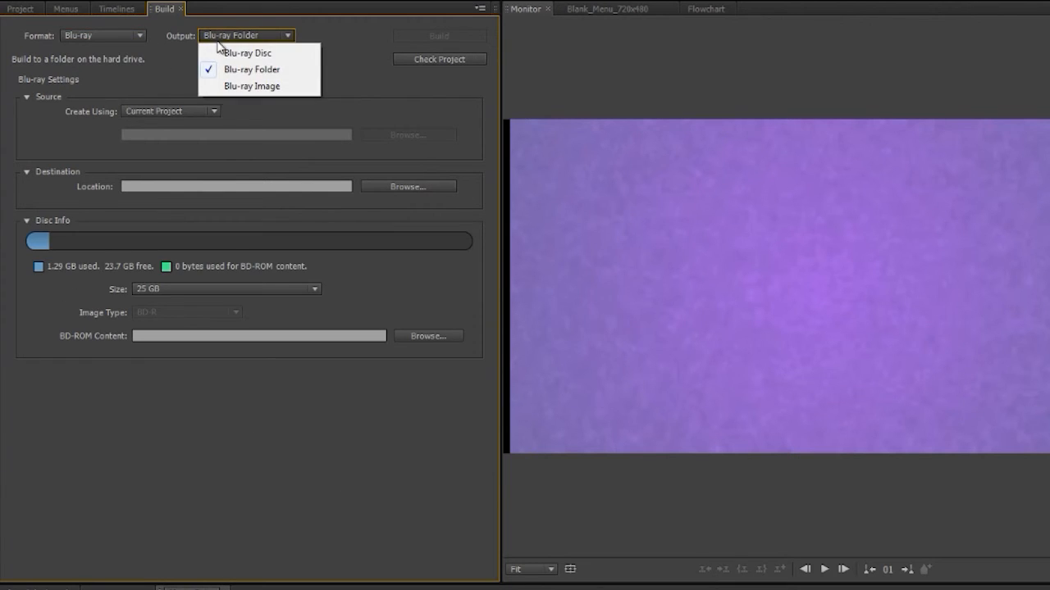
left_click(351, 88)
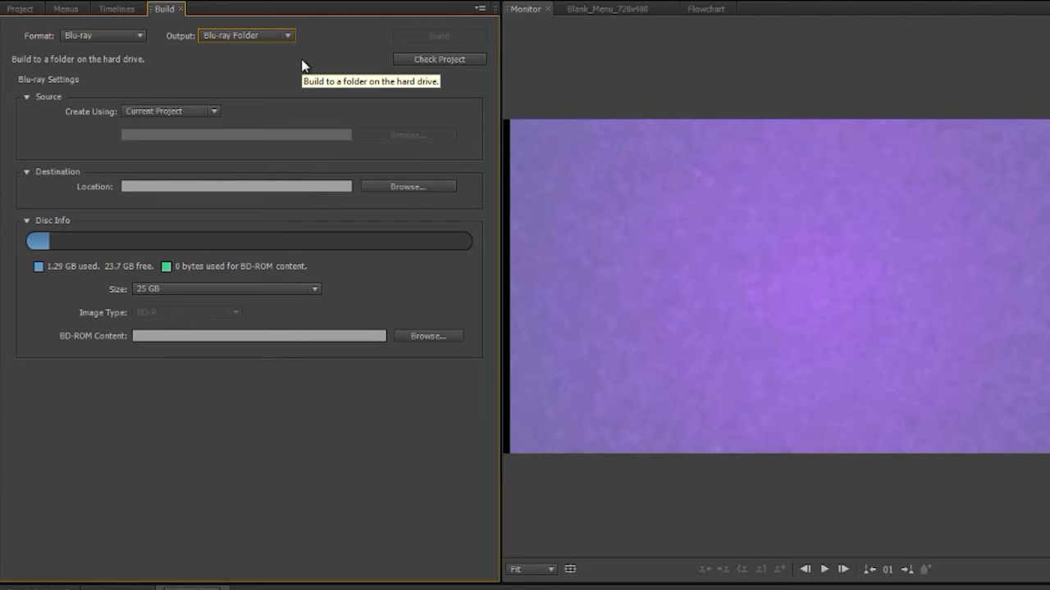
- Set the build format to DVD and the output to DVD Folder
left_click(105, 36)
left_click(111, 56)
left_click(229, 36)
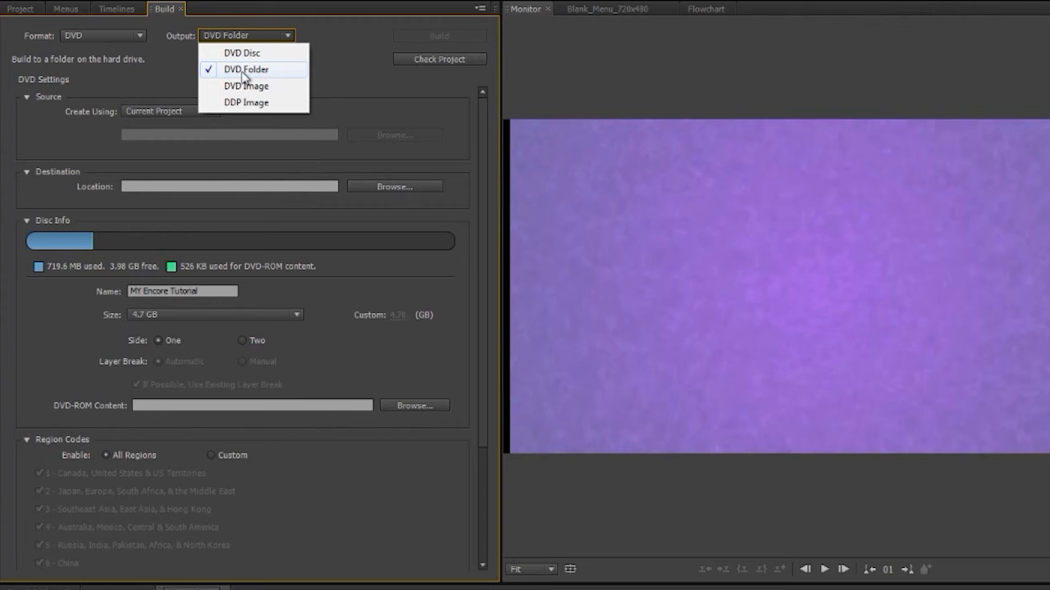
left_click(269, 53)
left_click(246, 70)
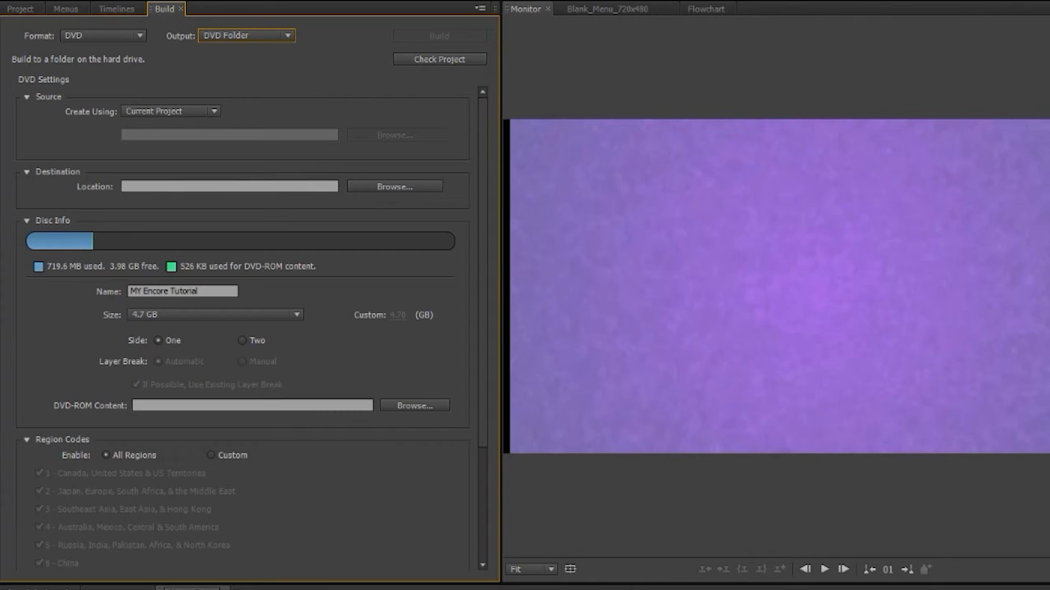
- Keep Current Project as the build source and choose the D: drive as the destination location
left_click(180, 112)
left_click(279, 95)
left_click(393, 187)
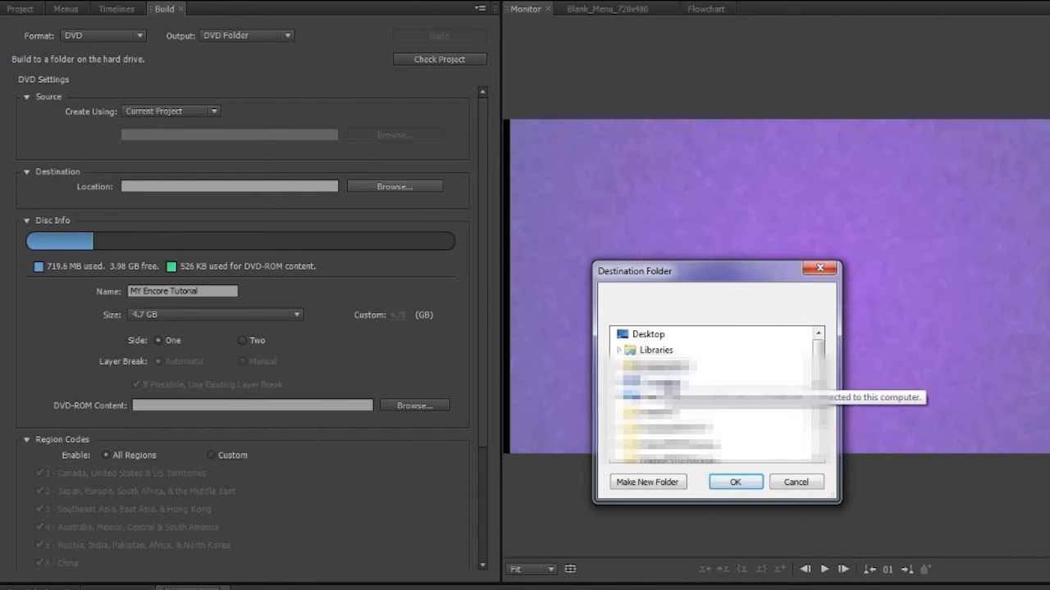
left_click(660, 381)
left_click(700, 415)
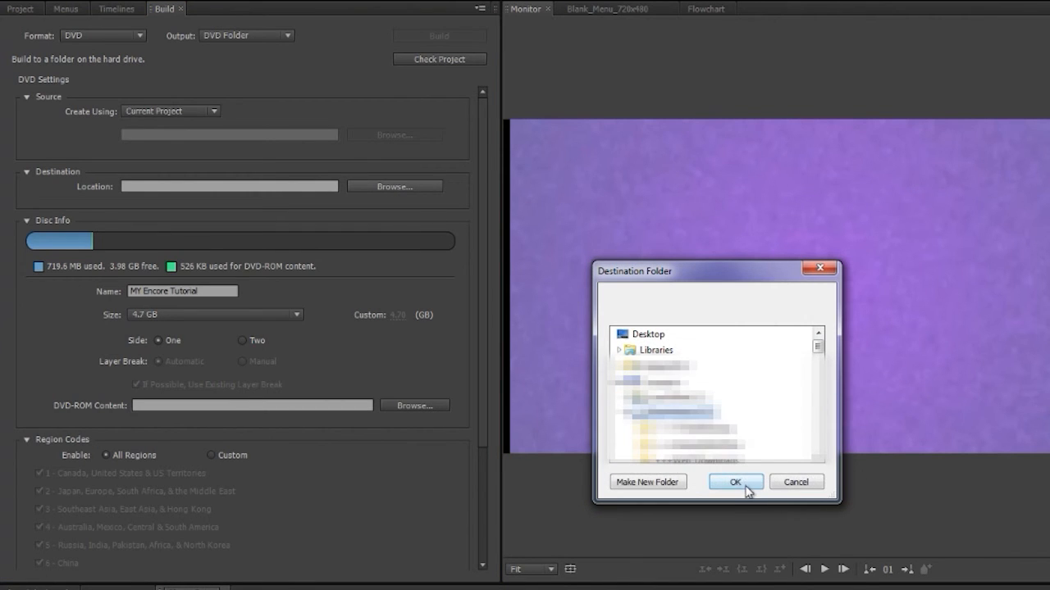
left_click(735, 482)
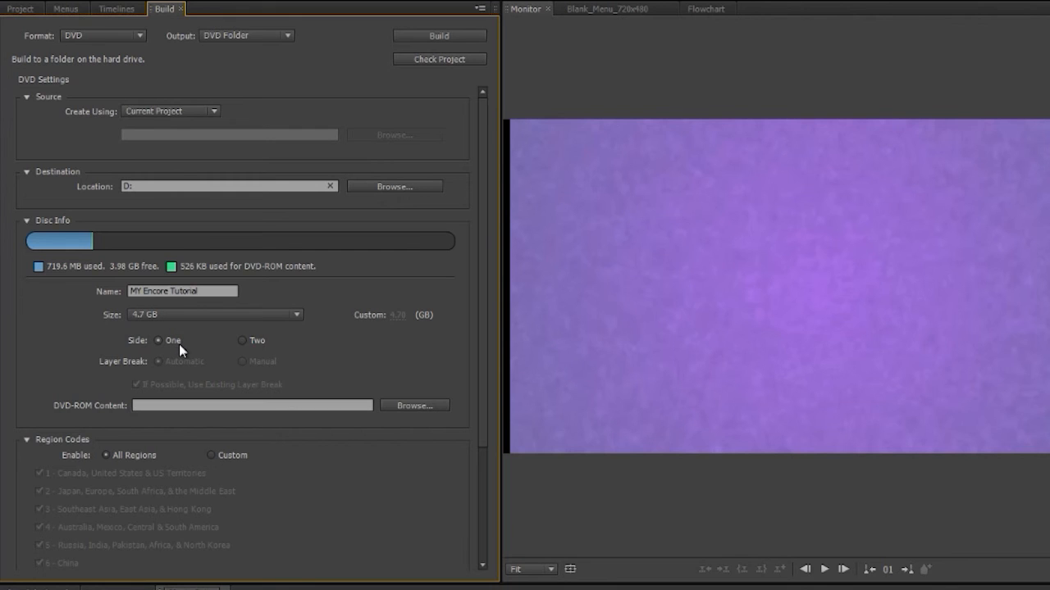
- Review the region code and copy protection settings, then run the project check with its default checks and close it
scroll(360, 449, "down", 3)
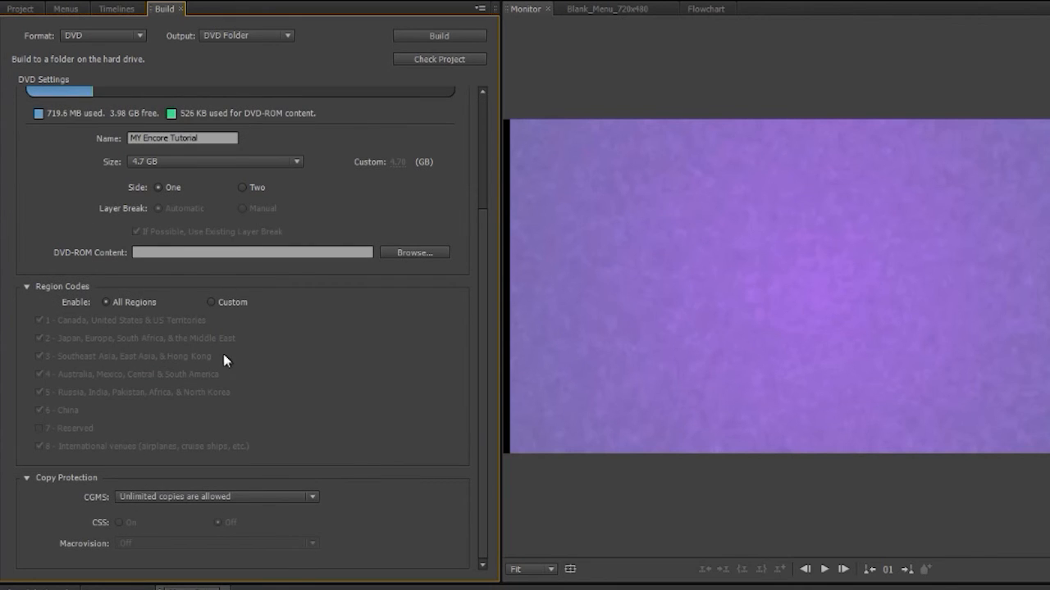
scroll(434, 393, "up", 3)
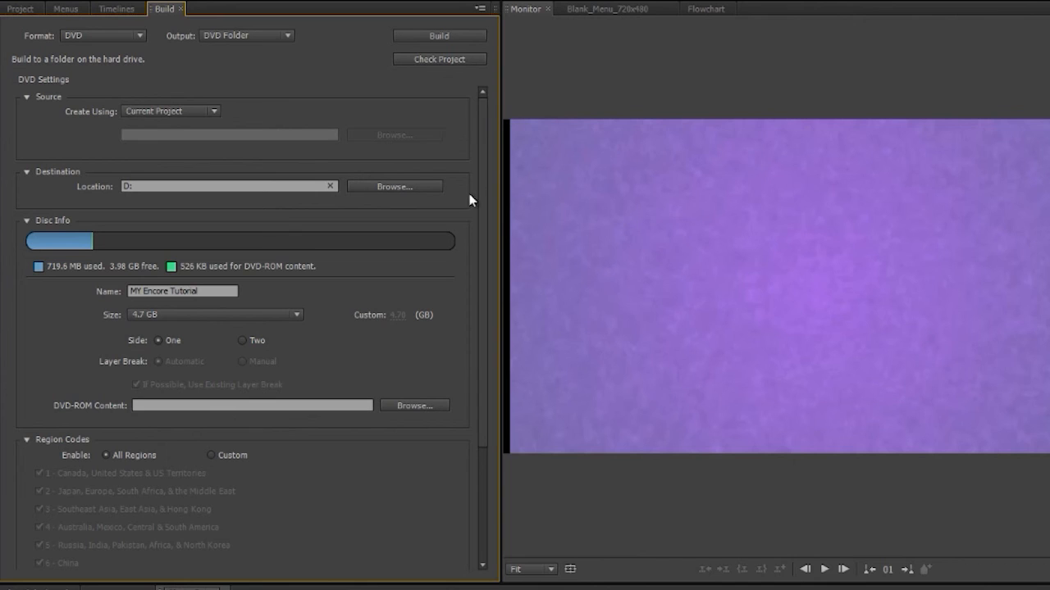
left_click(441, 60)
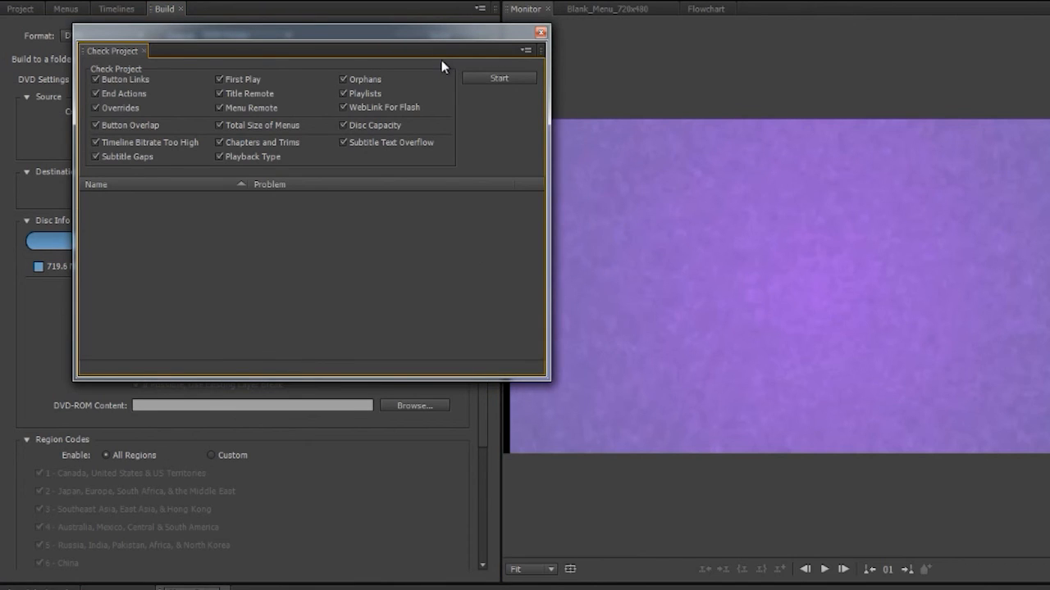
left_click(516, 80)
left_click(542, 34)
- Keep DVD Folder as the output and start building the project
left_click(269, 36)
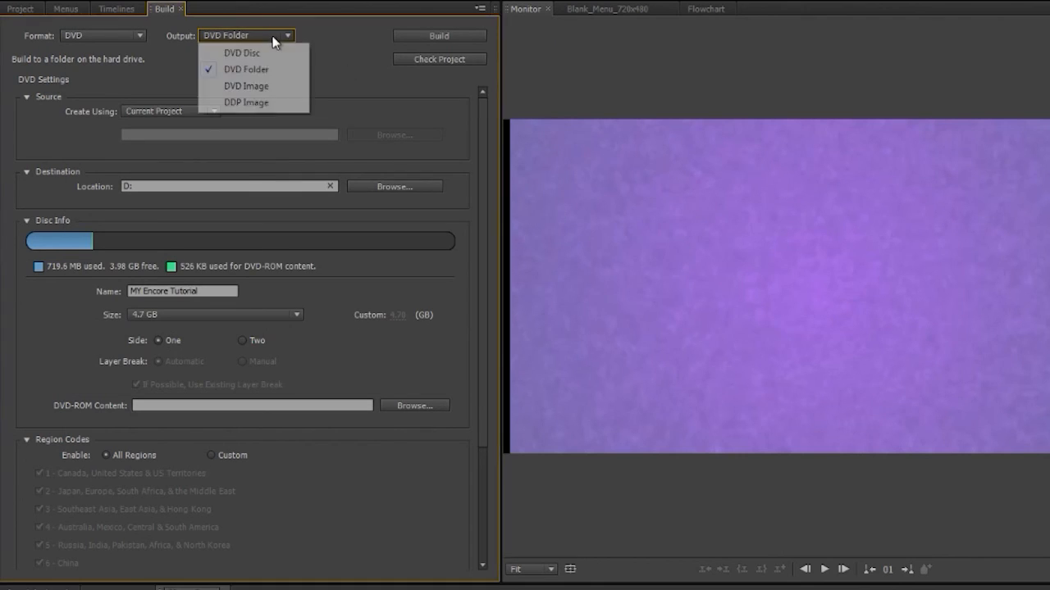
left_click(355, 41)
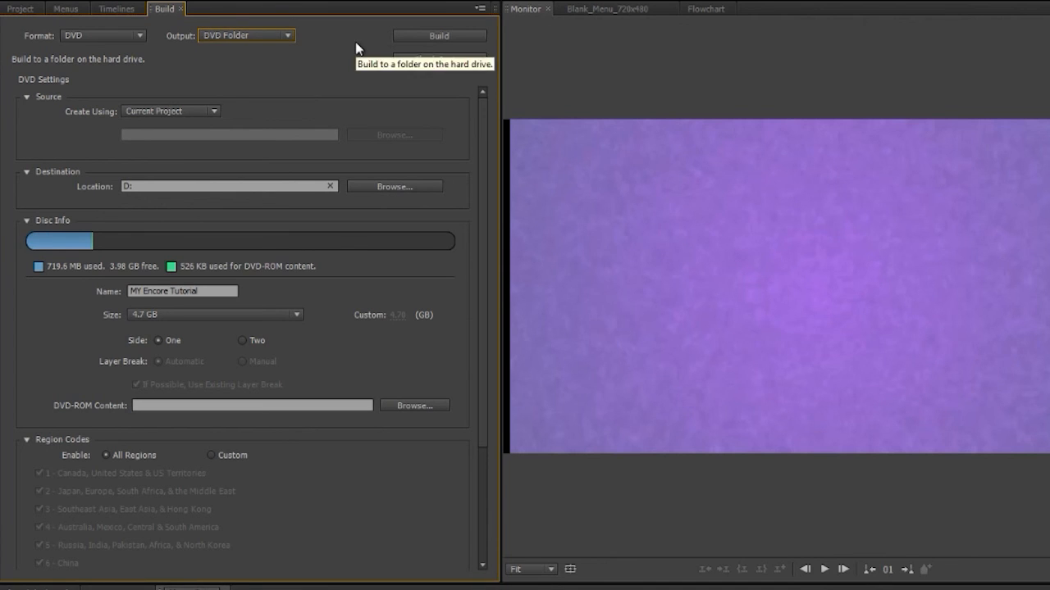
left_click(439, 35)
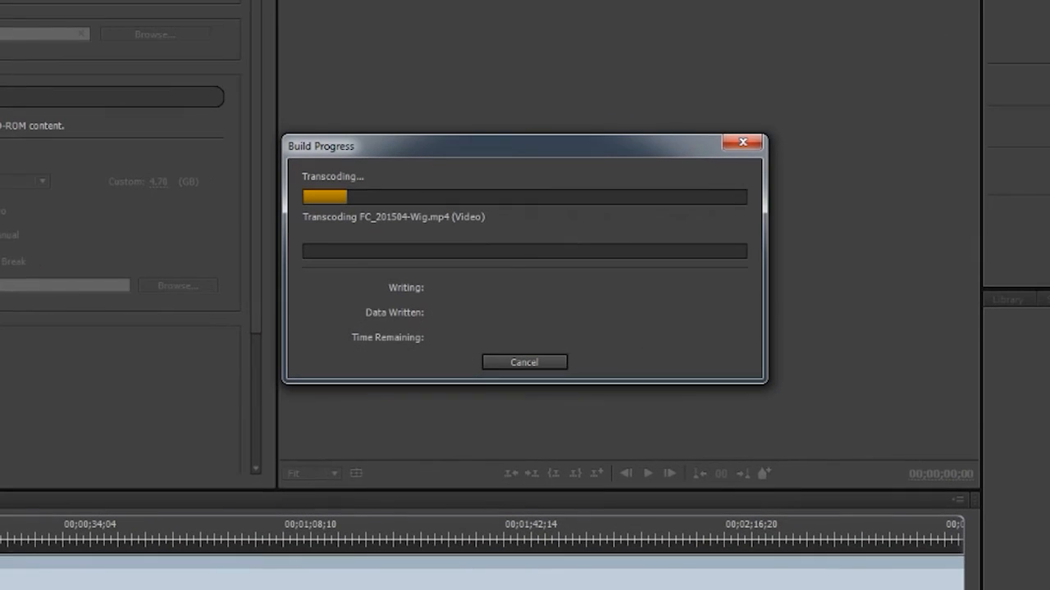